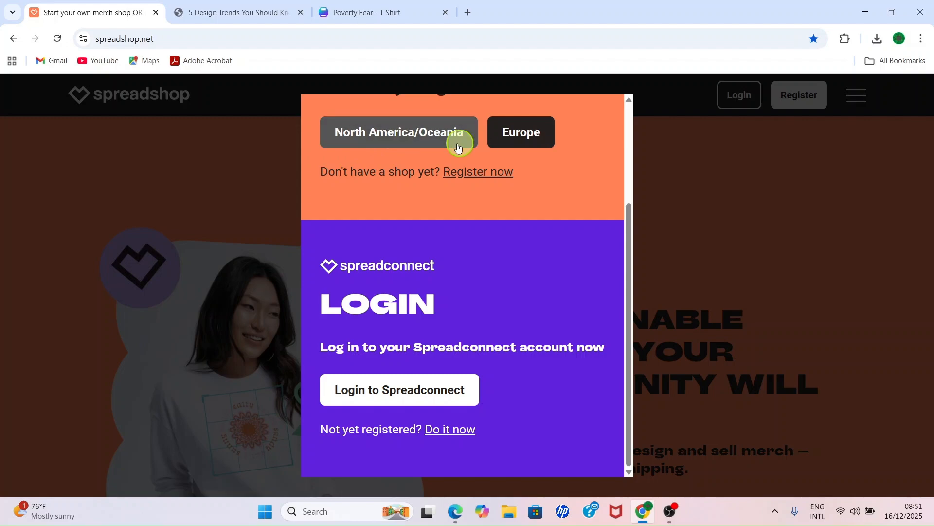
# Log in to the North America/Oceania Spreadshop, and open canva.com in a new browser tab.
pyautogui.click(394, 133)
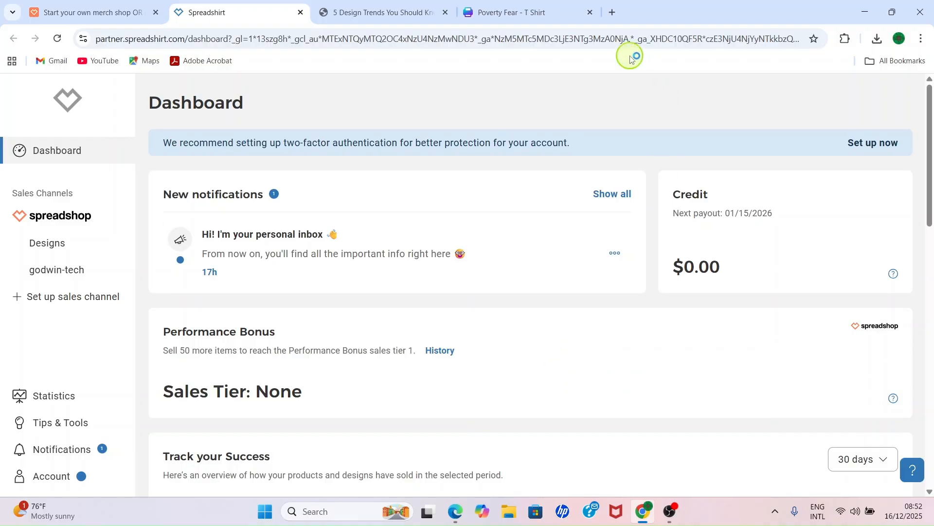
pyautogui.click(613, 13)
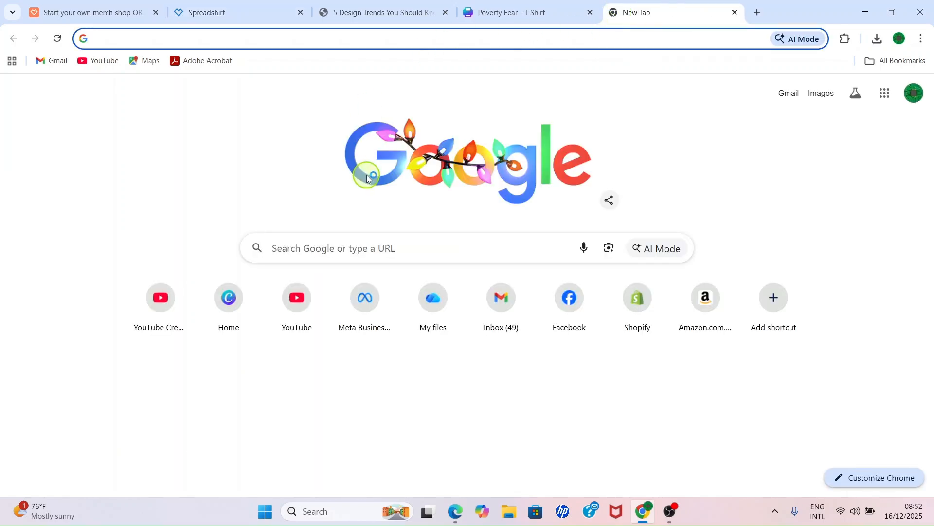
pyautogui.write('c')
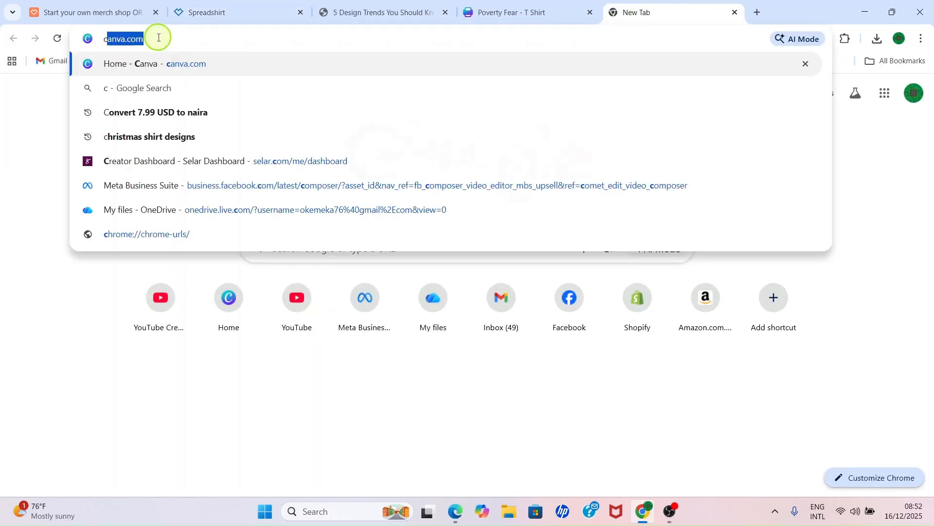
pyautogui.press('Return')
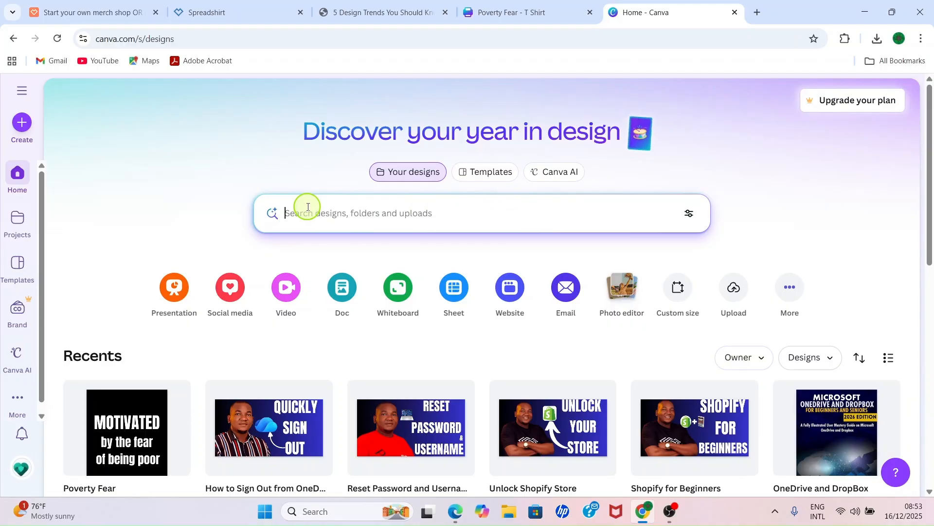
# Search Canva for "Tshirt" and switch the search to templates.
pyautogui.write('Tshirt')
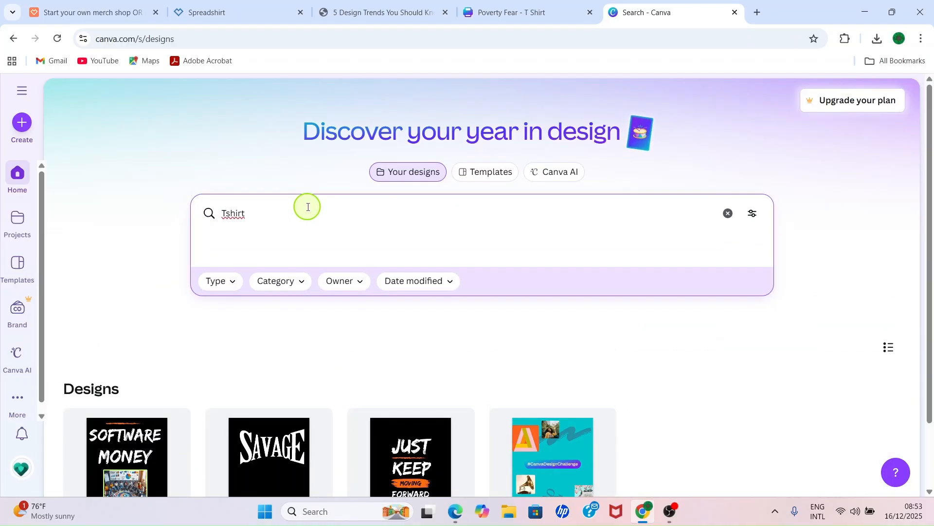
pyautogui.press('Return')
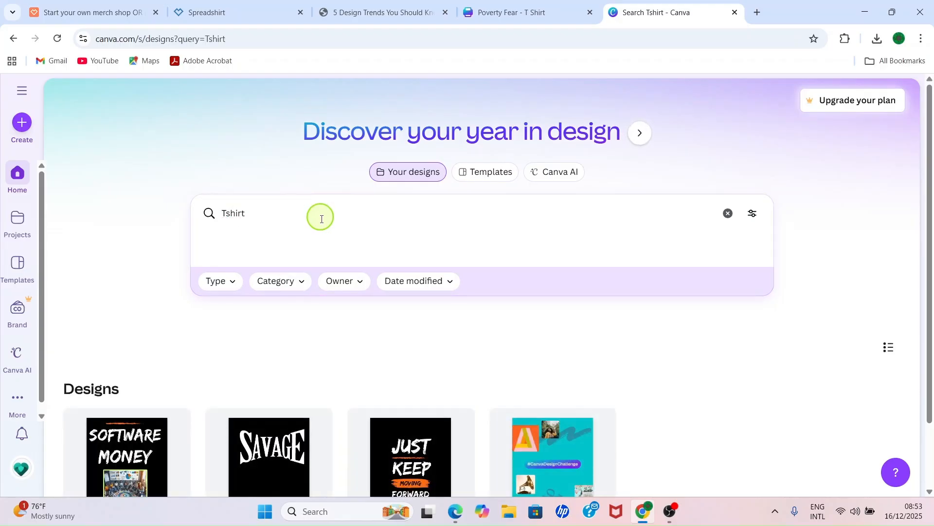
pyautogui.moveTo(563, 433)
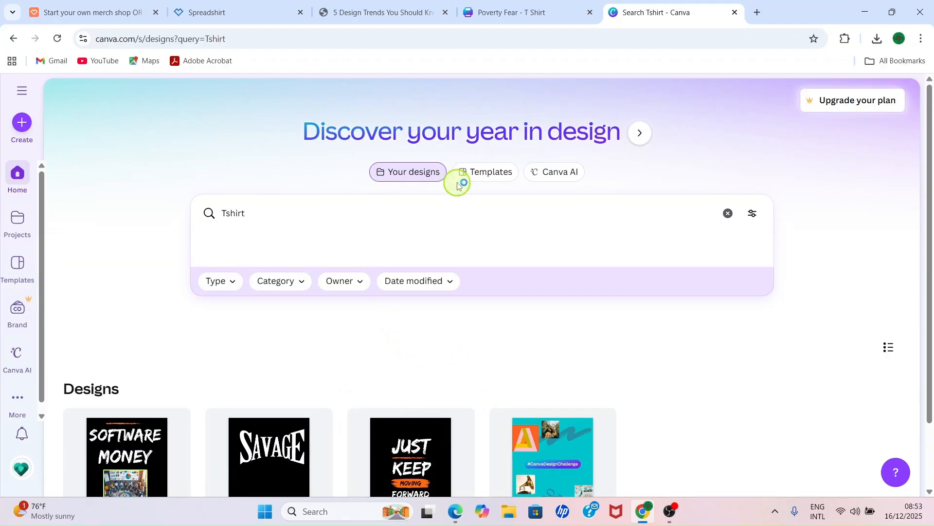
pyautogui.click(491, 173)
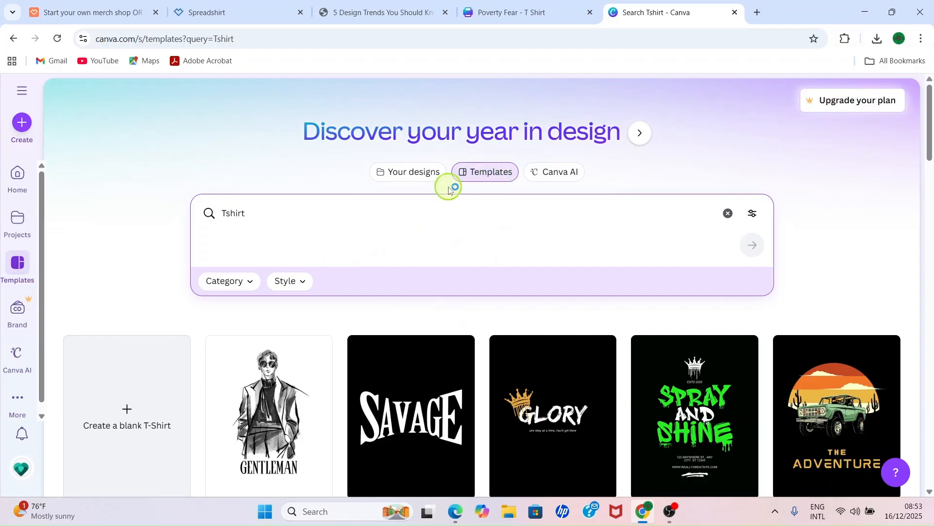
# Open the black-and-white SAVAGE typography T-shirt template for customisation.
pyautogui.scroll(-2, 258, 223)
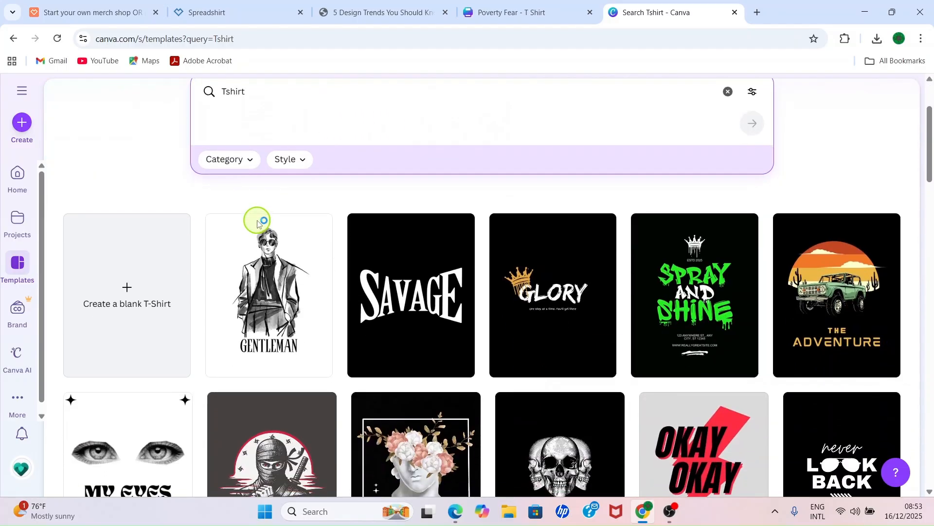
pyautogui.scroll(-2, 682, 302)
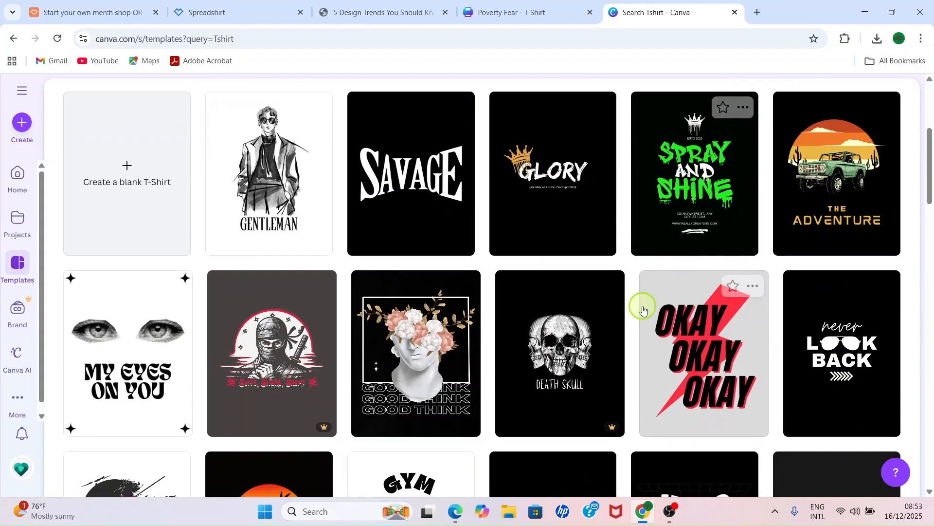
pyautogui.scroll(2, 559, 219)
pyautogui.scroll(1, 530, 179)
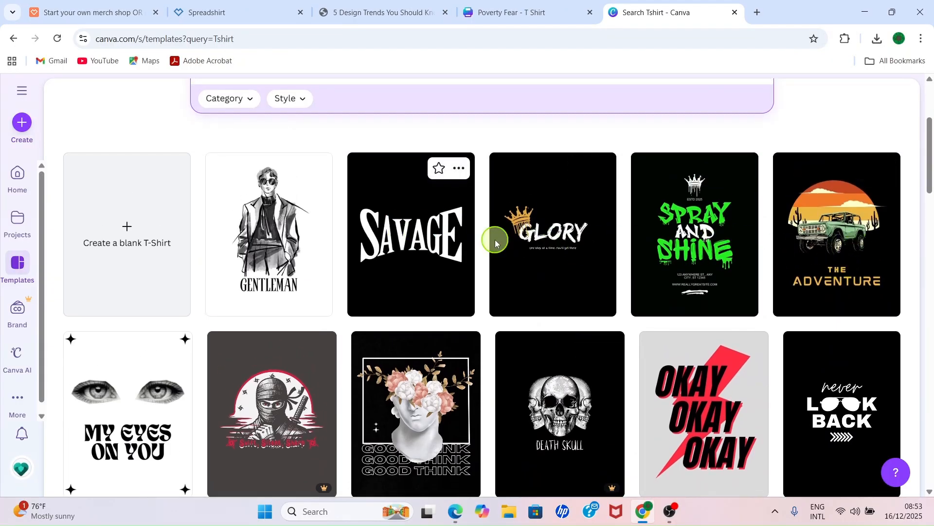
pyautogui.scroll(-2, 504, 390)
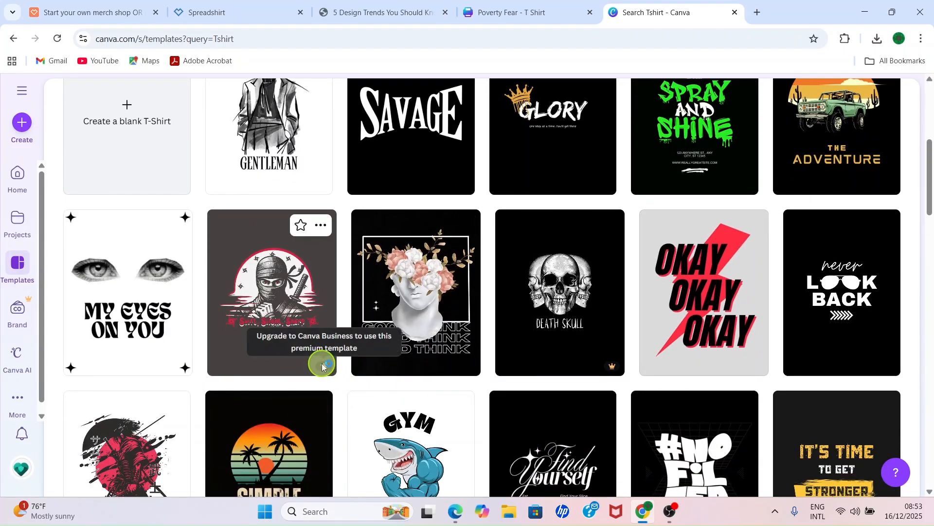
pyautogui.scroll(3, 610, 346)
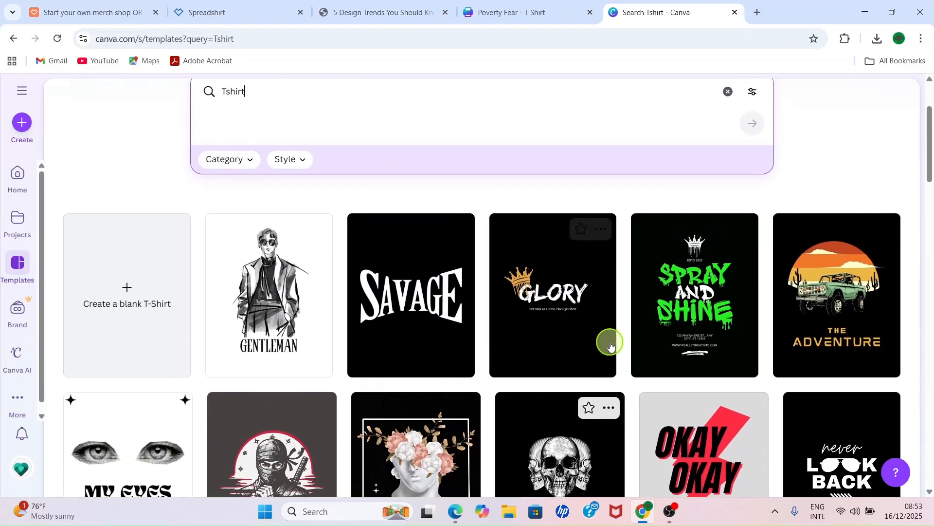
pyautogui.scroll(2, 590, 323)
pyautogui.scroll(-1, 421, 371)
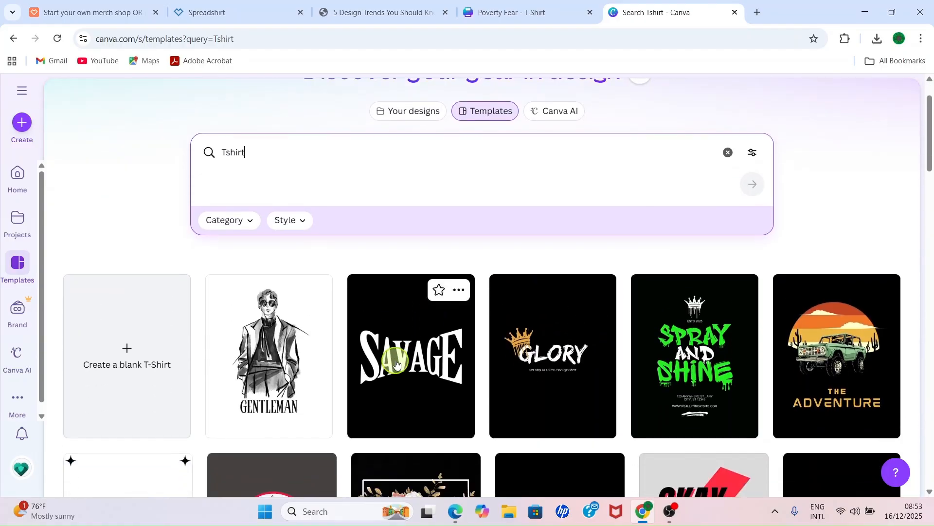
pyautogui.click(414, 366)
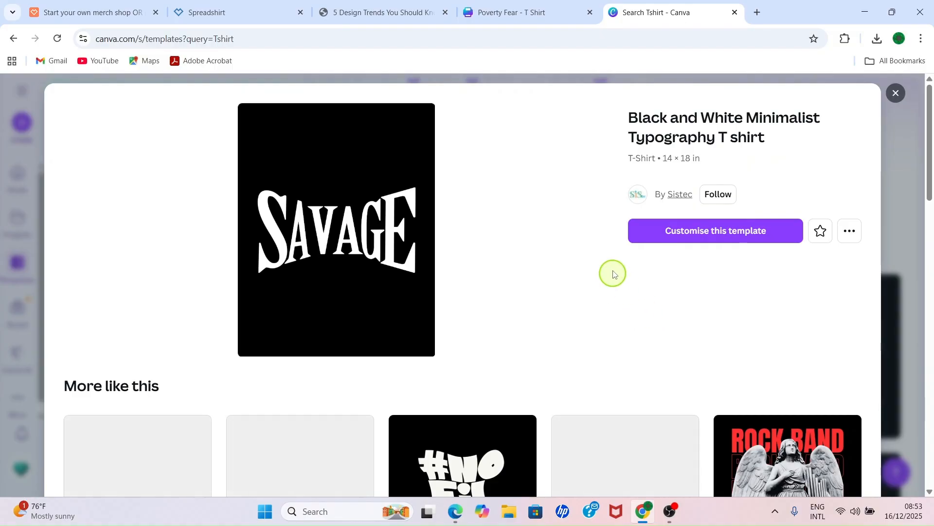
pyautogui.click(740, 234)
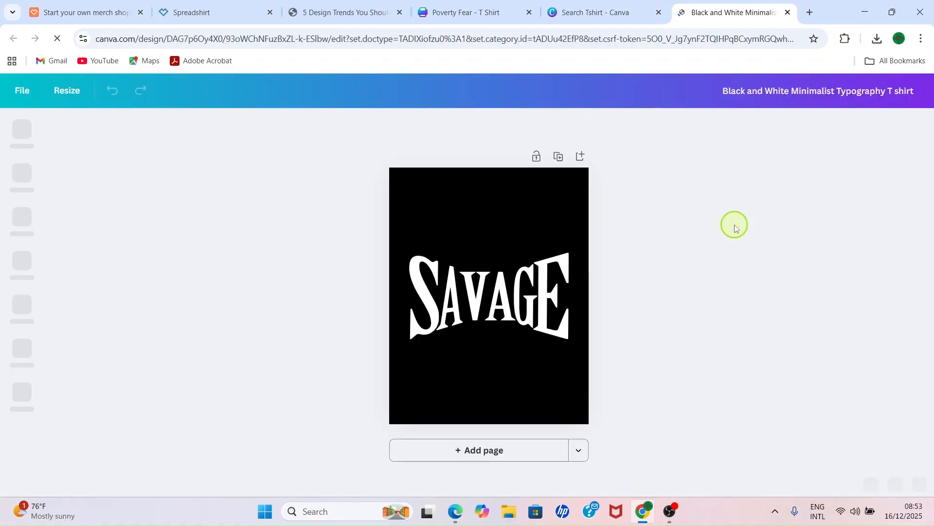
pyautogui.click(476, 302)
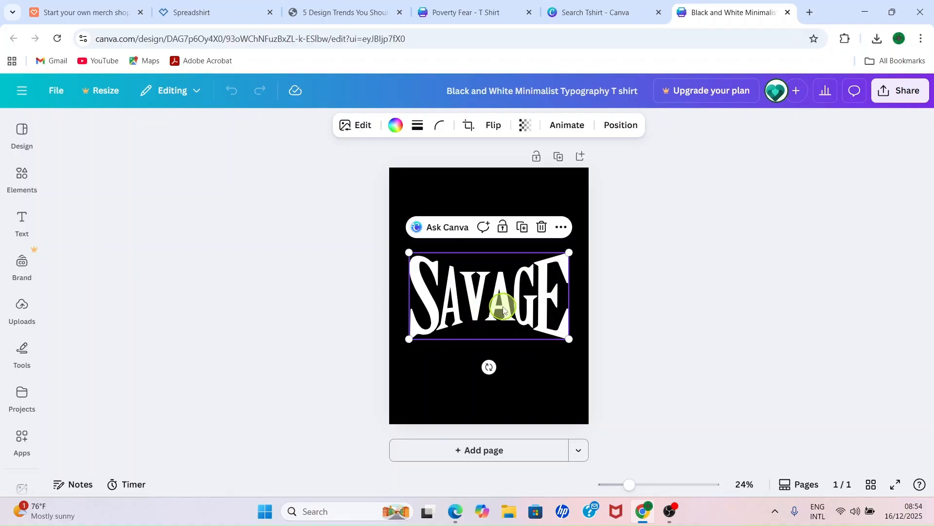
pyautogui.click(702, 291)
pyautogui.click(518, 292)
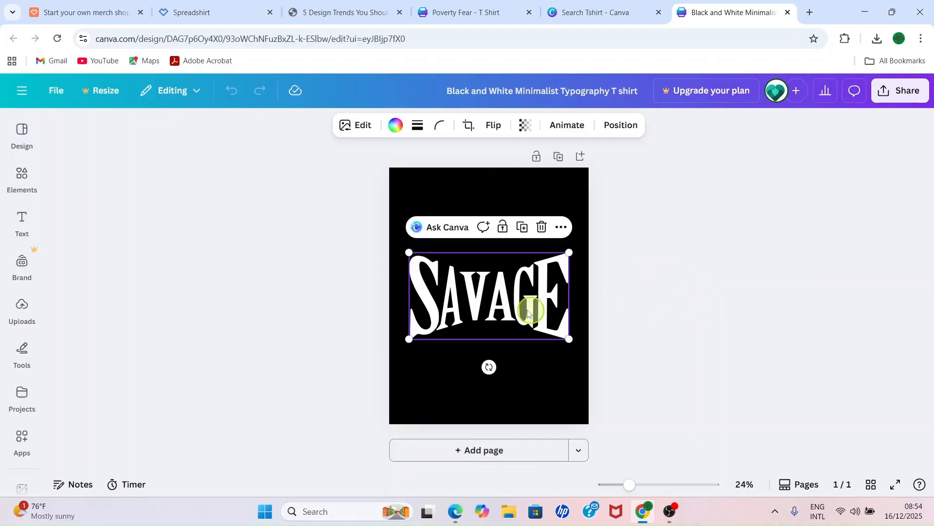
pyautogui.click(698, 290)
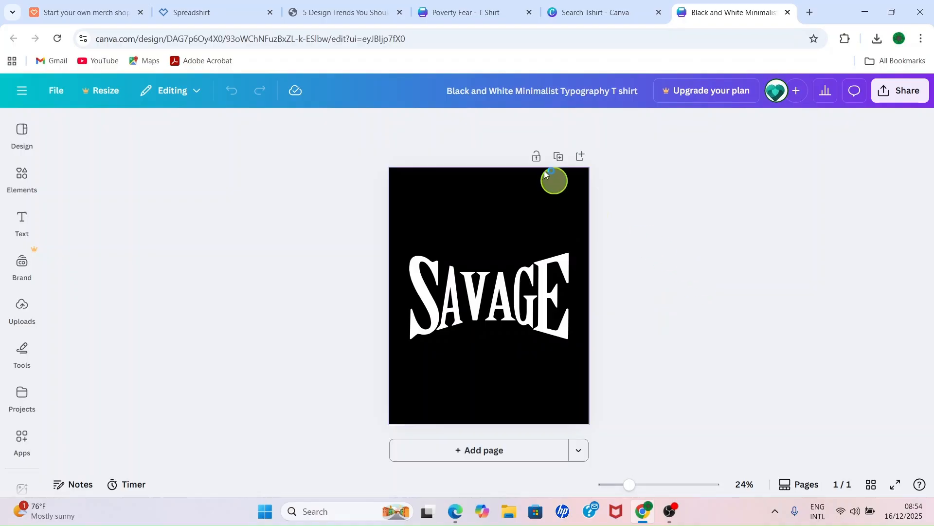
# Download the already open Poverty Fear T-shirt design as a PNG file.
pyautogui.click(461, 7)
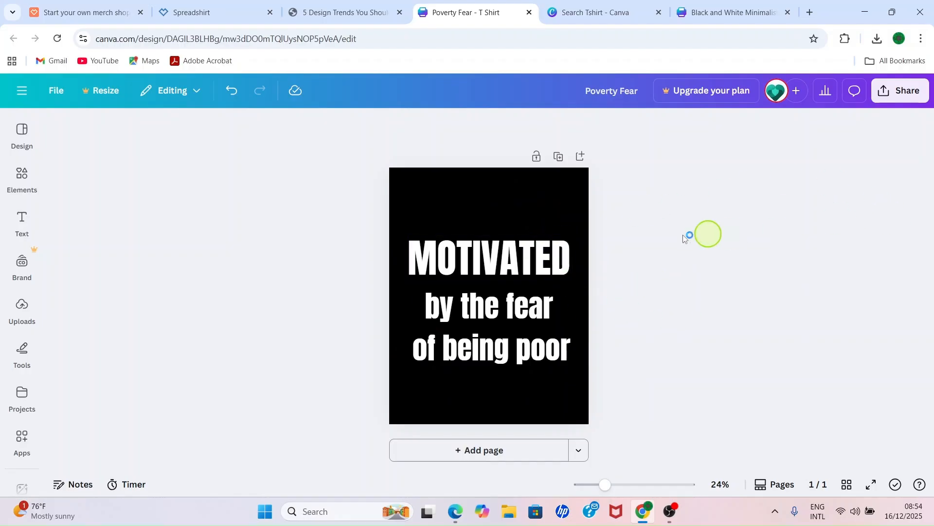
pyautogui.click(905, 92)
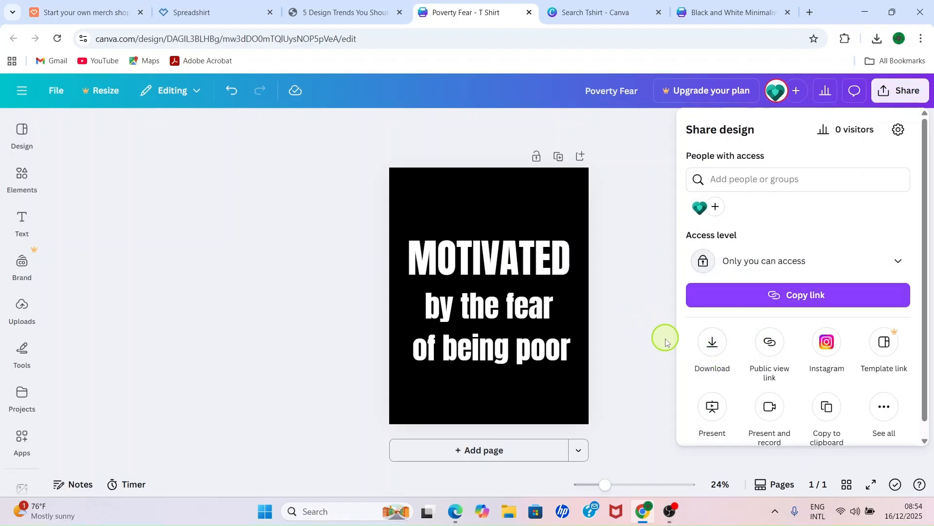
pyautogui.click(711, 347)
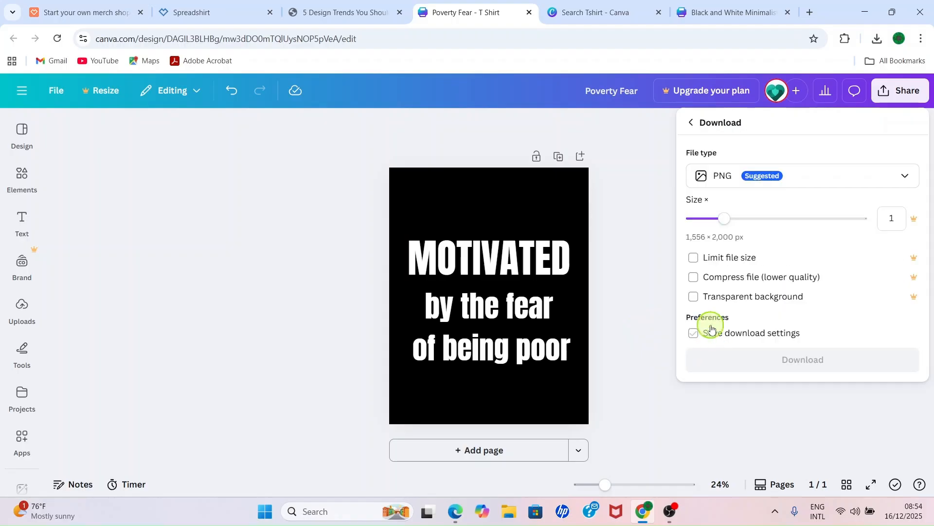
pyautogui.click(790, 360)
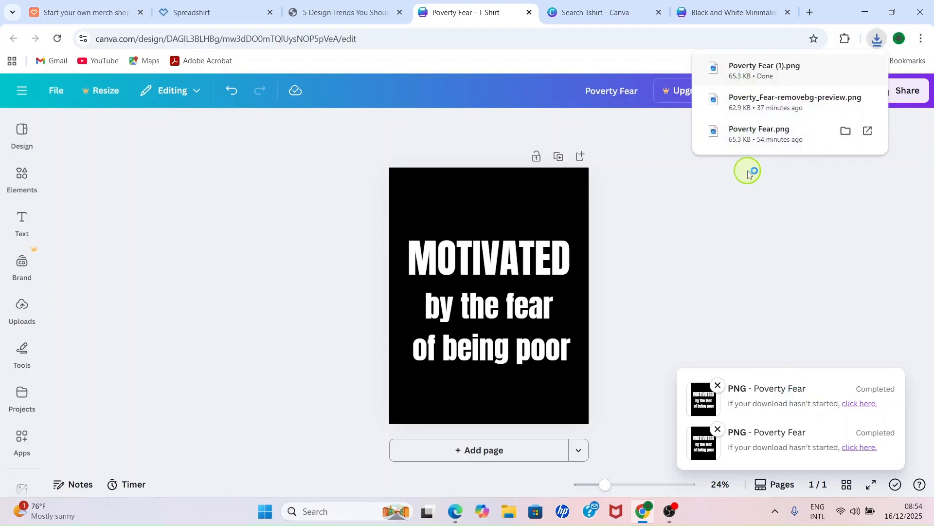
pyautogui.click(753, 269)
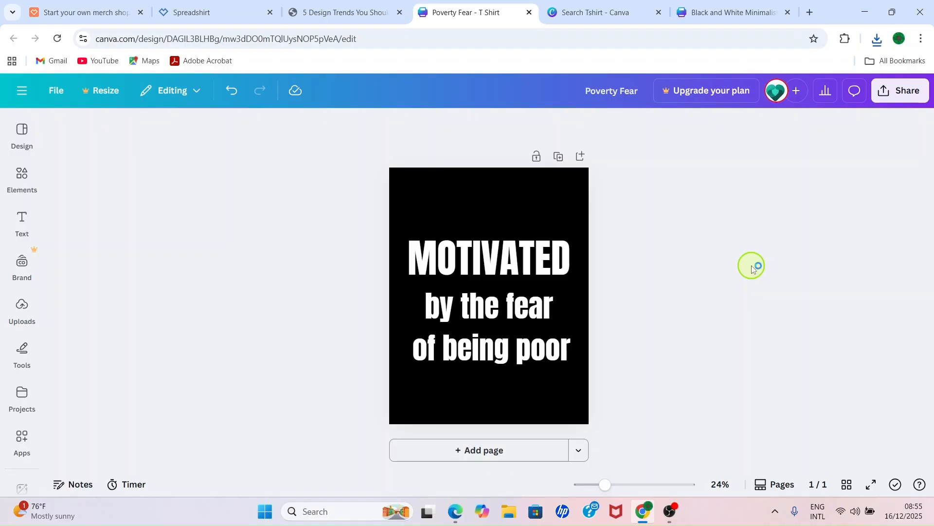
# Open the remove.bg website in a new browser tab.
pyautogui.click(809, 10)
pyautogui.click(809, 11)
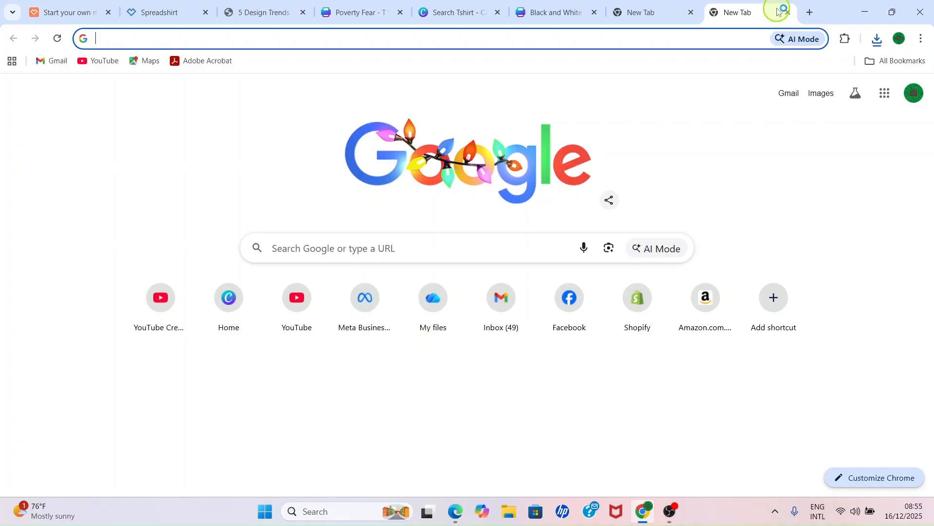
pyautogui.click(788, 11)
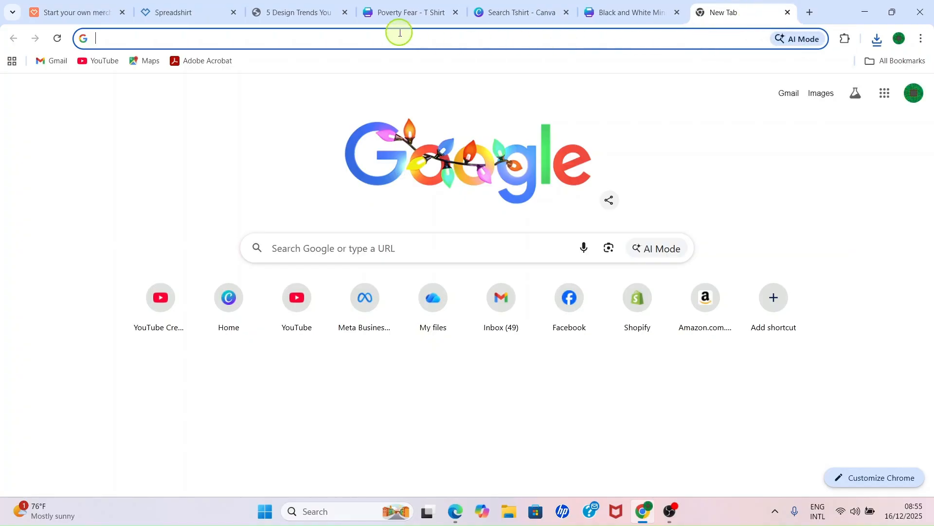
pyautogui.write('r')
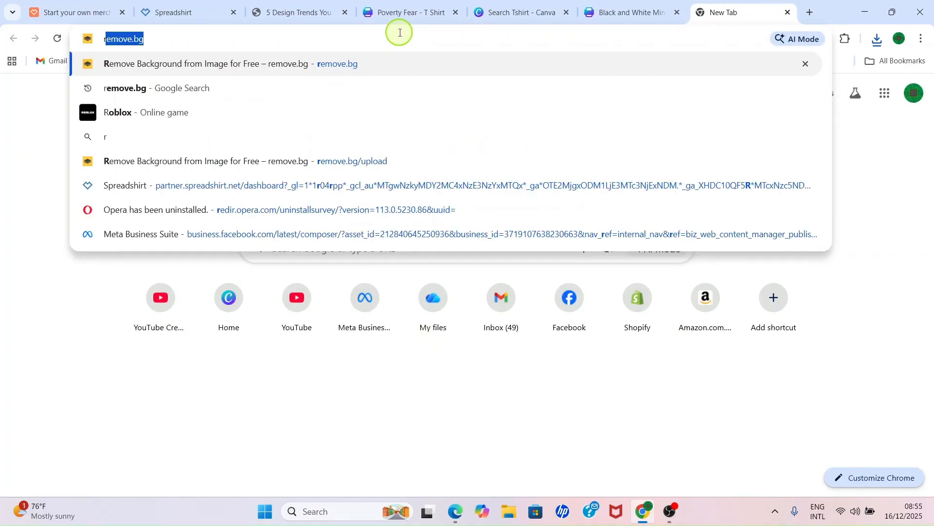
pyautogui.write('emove.bg')
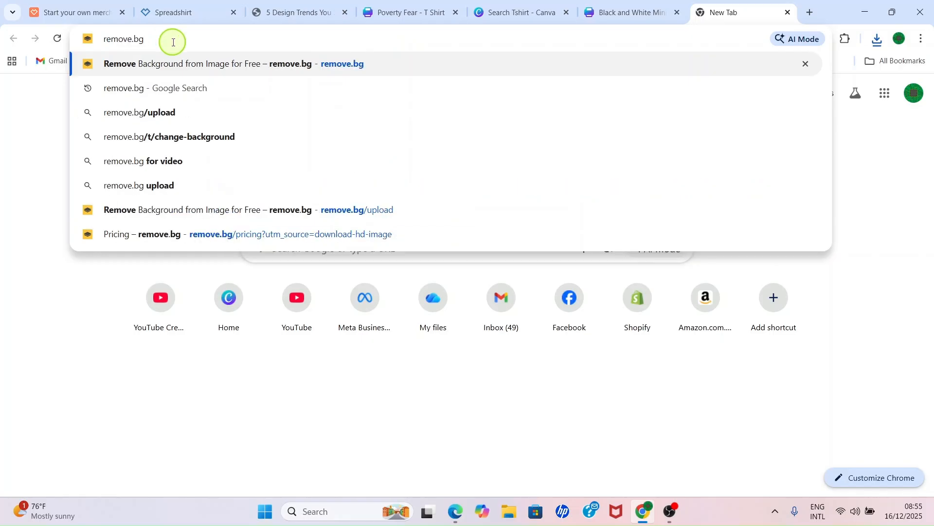
pyautogui.press('Return')
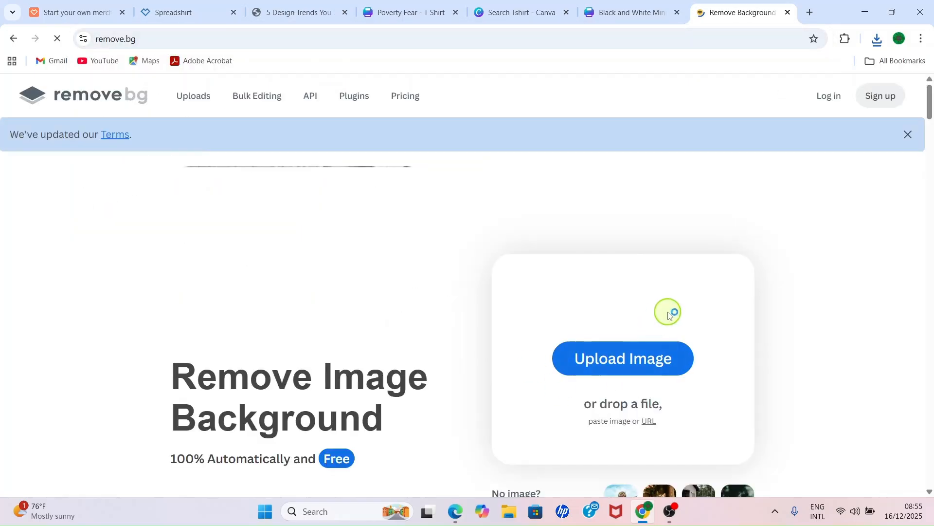
# Upload the Poverty Fear (1) PNG from Downloads for background removal and download the free 441 x 566 preview.
pyautogui.click(618, 368)
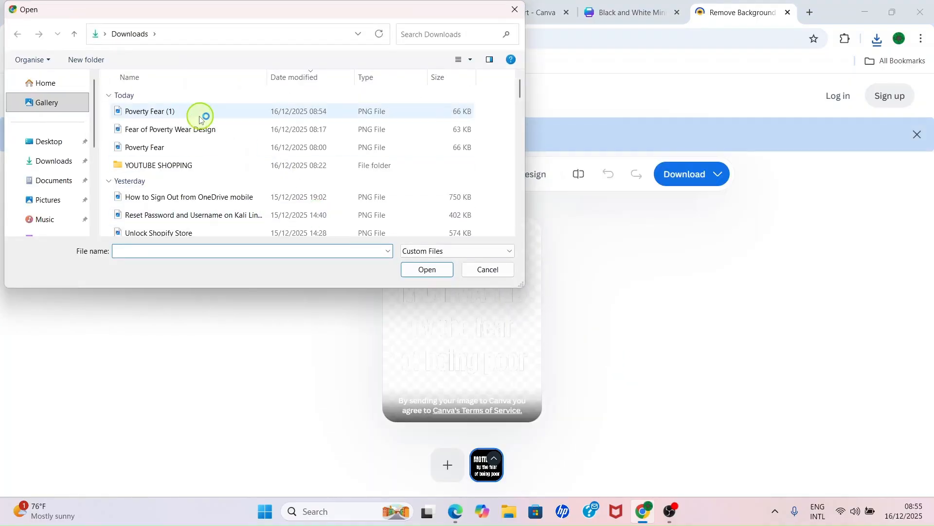
pyautogui.click(172, 113)
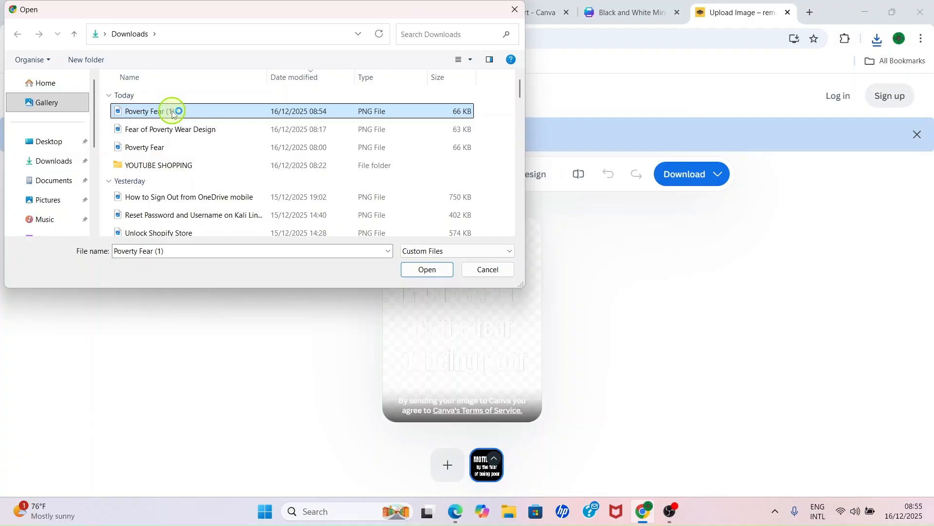
pyautogui.doubleClick(156, 116)
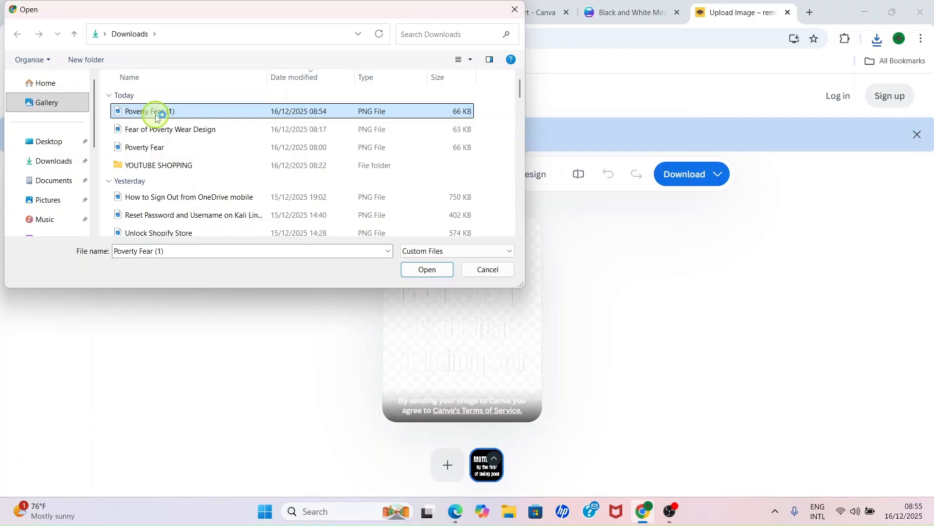
pyautogui.click(427, 269)
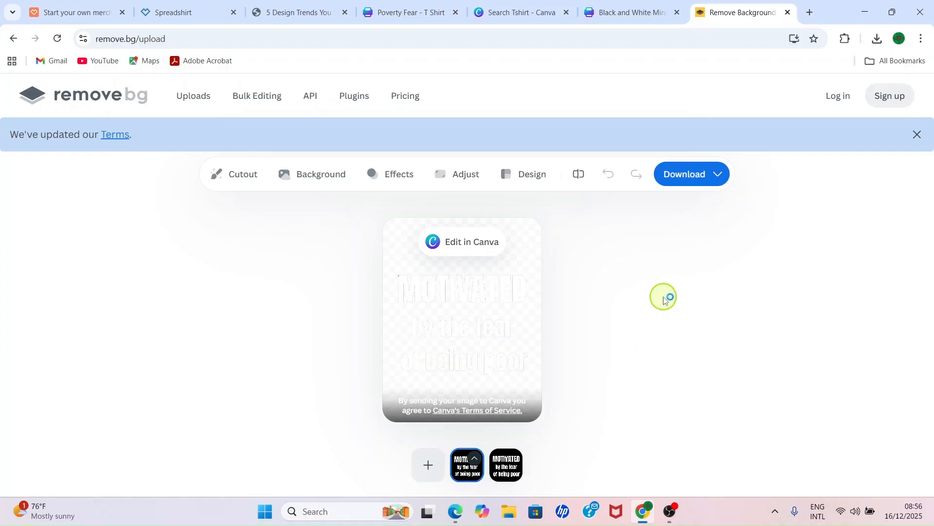
pyautogui.click(710, 174)
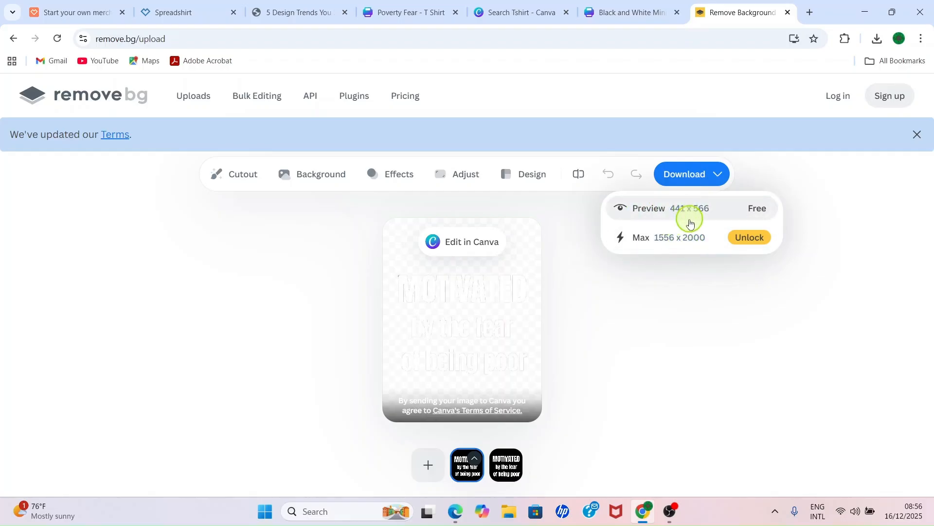
pyautogui.click(674, 210)
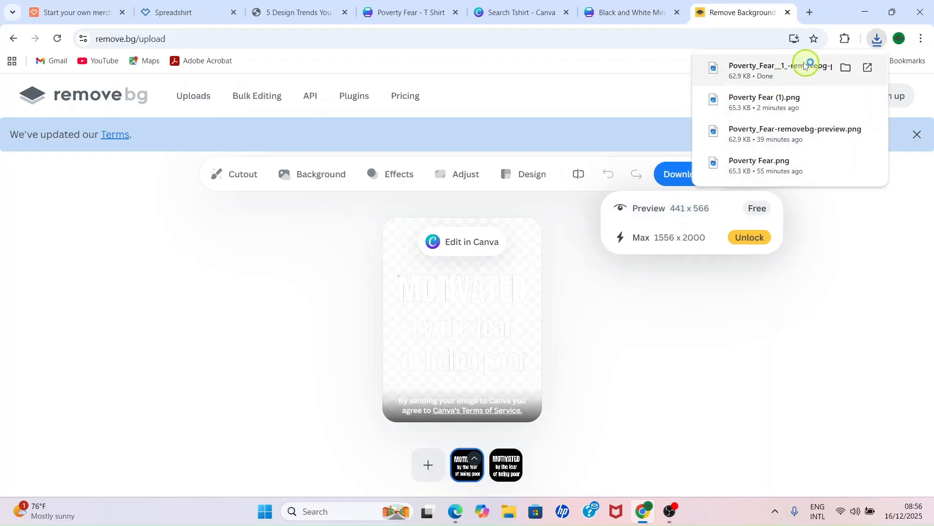
# Search the web for upscayl in a new browser tab and open the Upscayl website.
pyautogui.click(771, 335)
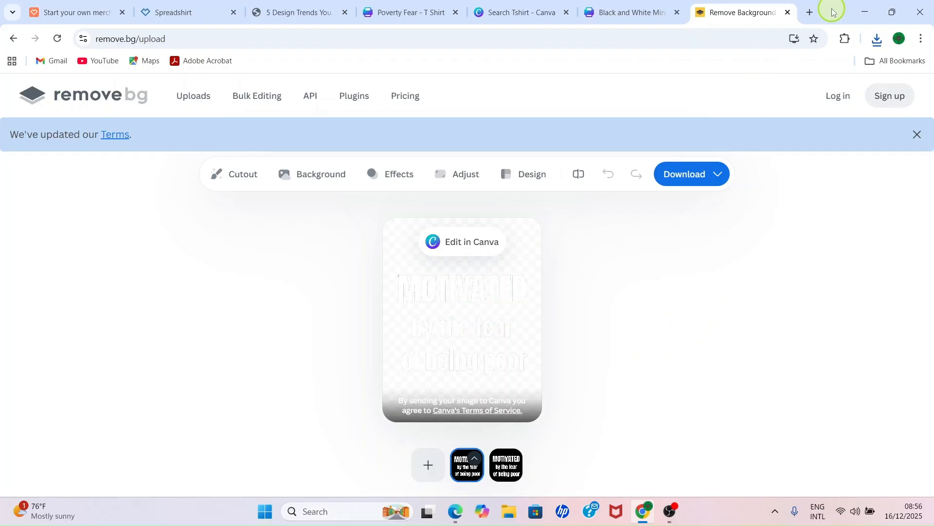
pyautogui.click(809, 13)
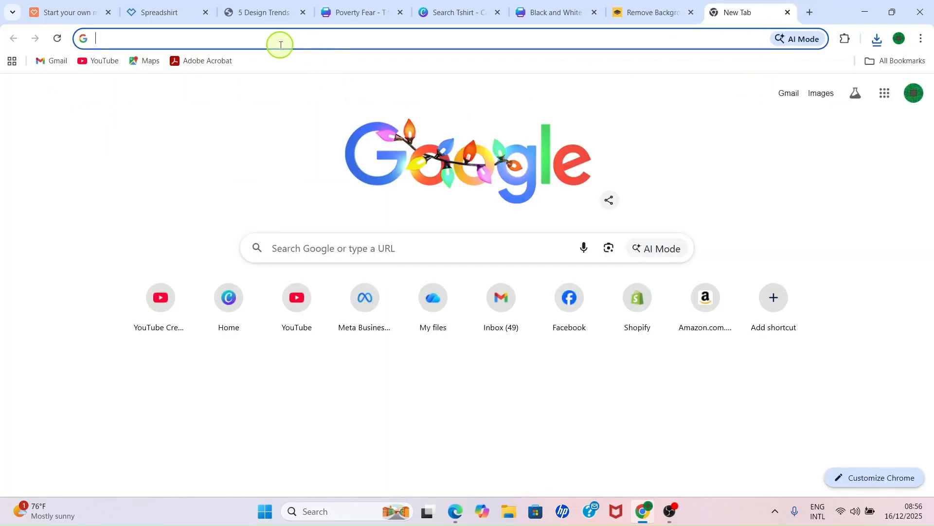
pyautogui.write('Op')
pyautogui.press('BackSpace')
pyautogui.press('BackSpace')
pyautogui.write('Up')
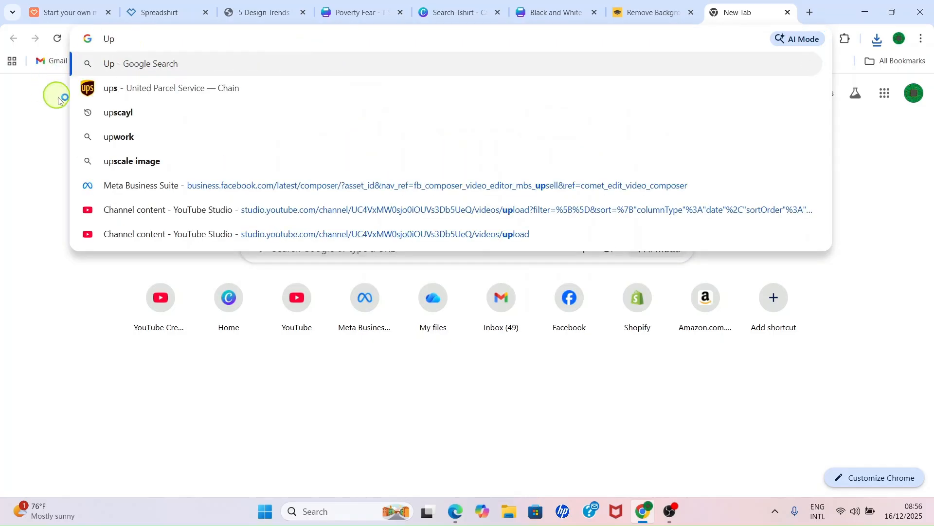
pyautogui.click(124, 111)
pyautogui.click(268, 219)
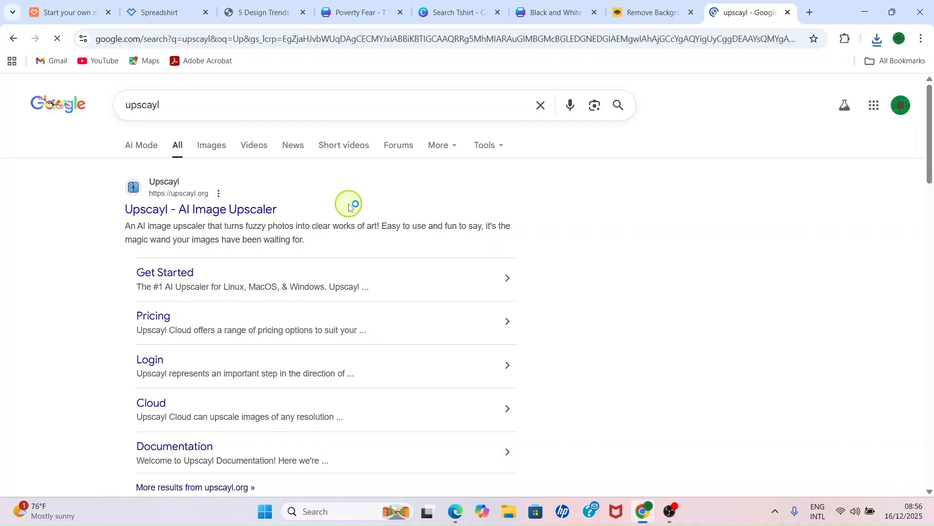
pyautogui.click(162, 209)
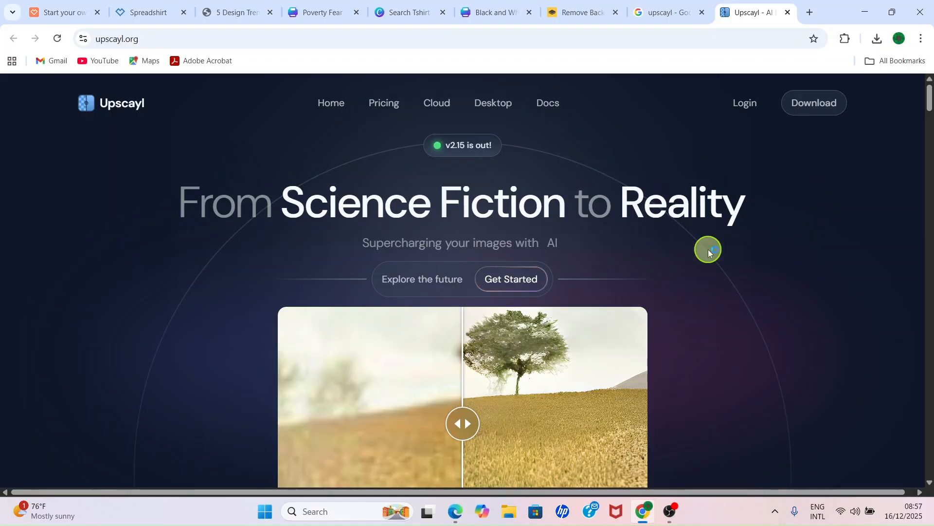
# Find the installed Upscayl desktop app on the computer and launch it.
pyautogui.click(260, 517)
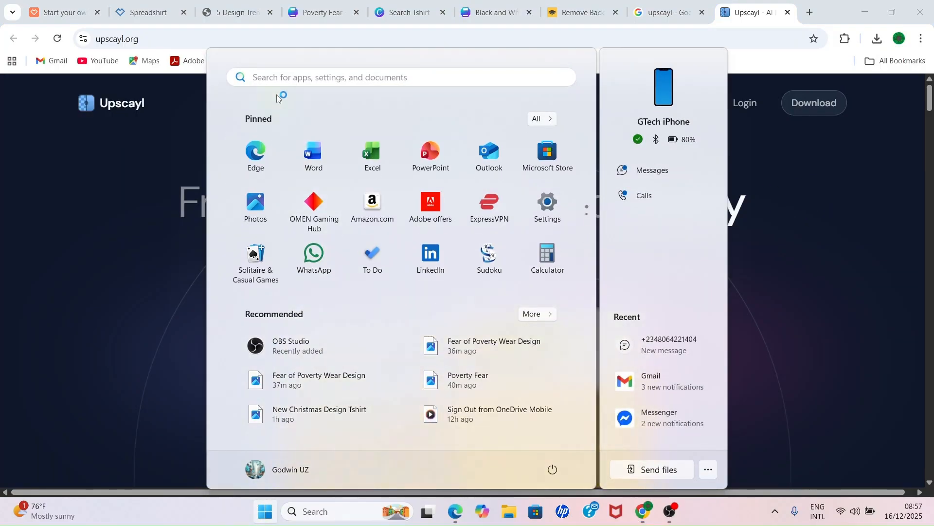
pyautogui.click(281, 80)
pyautogui.write('Ups')
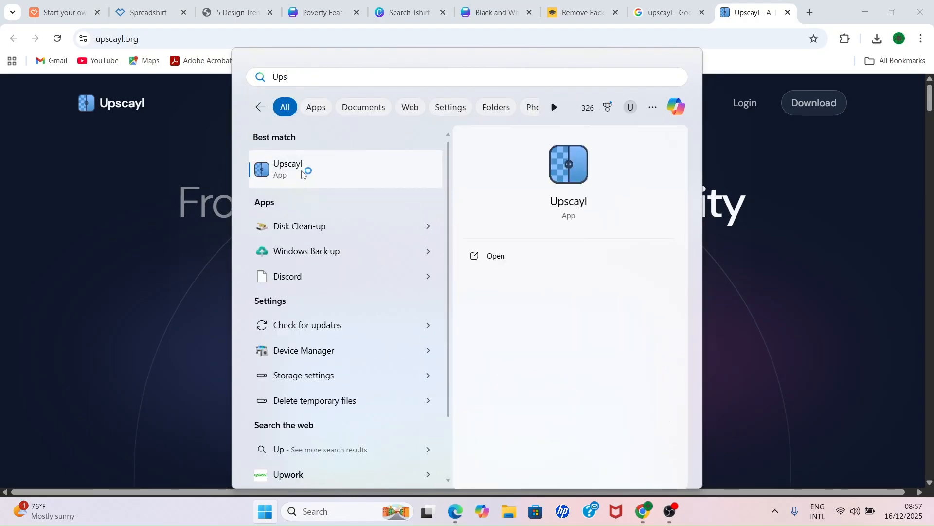
pyautogui.click(302, 174)
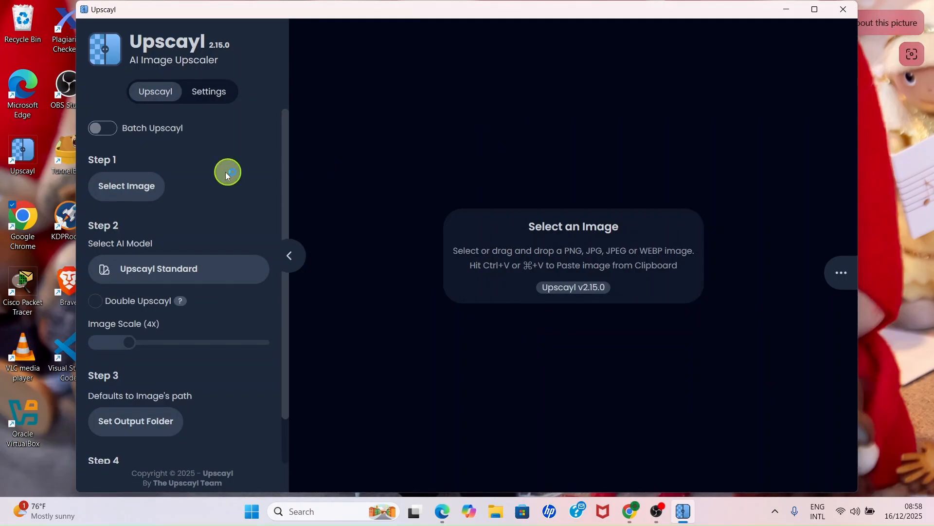
# Load Poverty_Fear__1_-removebg-preview from Downloads and upscale it 4x with the Upscayl Standard model.
pyautogui.click(130, 194)
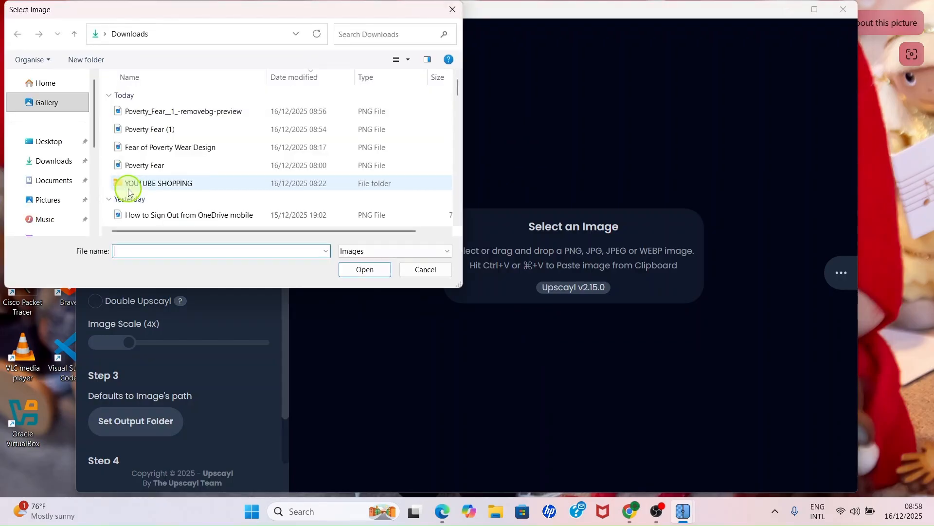
pyautogui.click(197, 118)
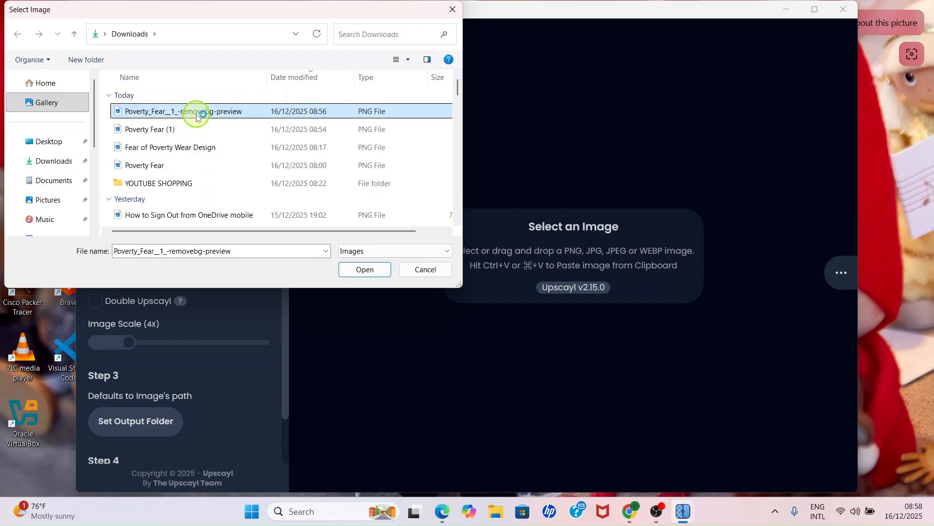
pyautogui.click(361, 273)
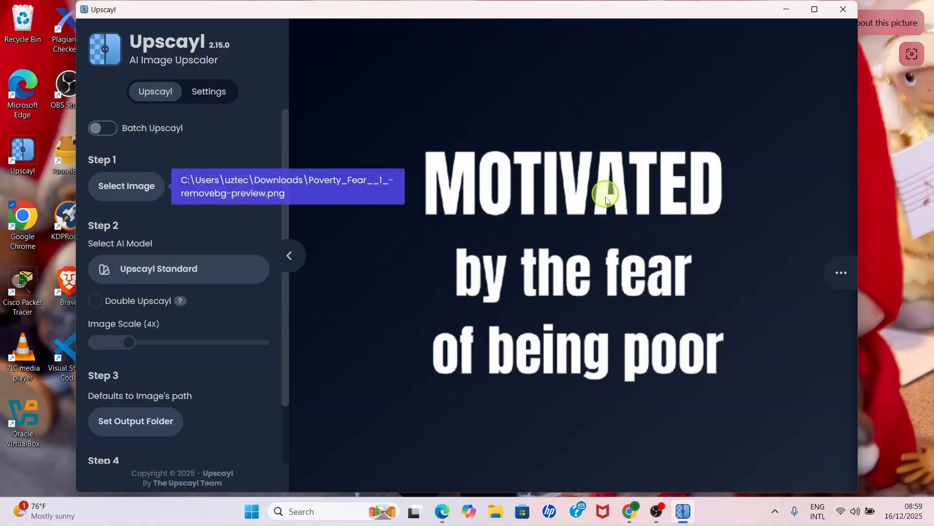
pyautogui.scroll(-2, 188, 368)
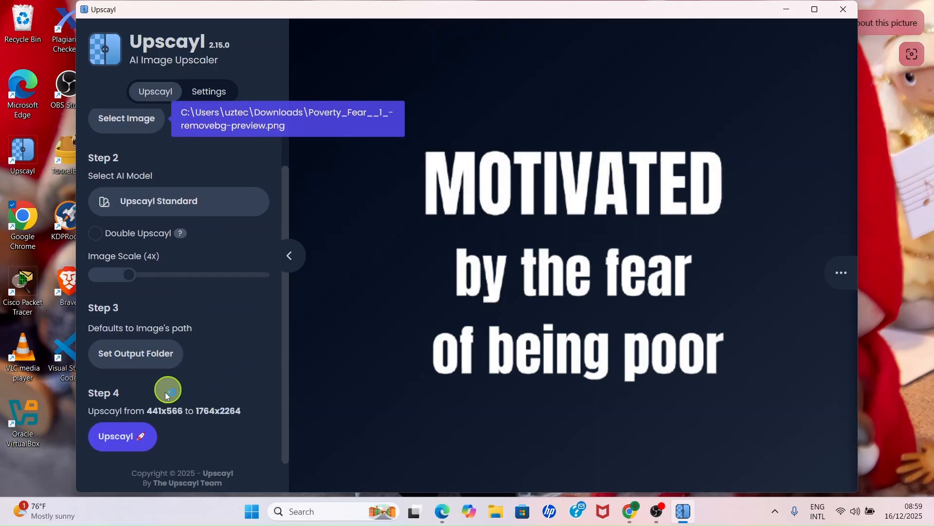
pyautogui.click(120, 441)
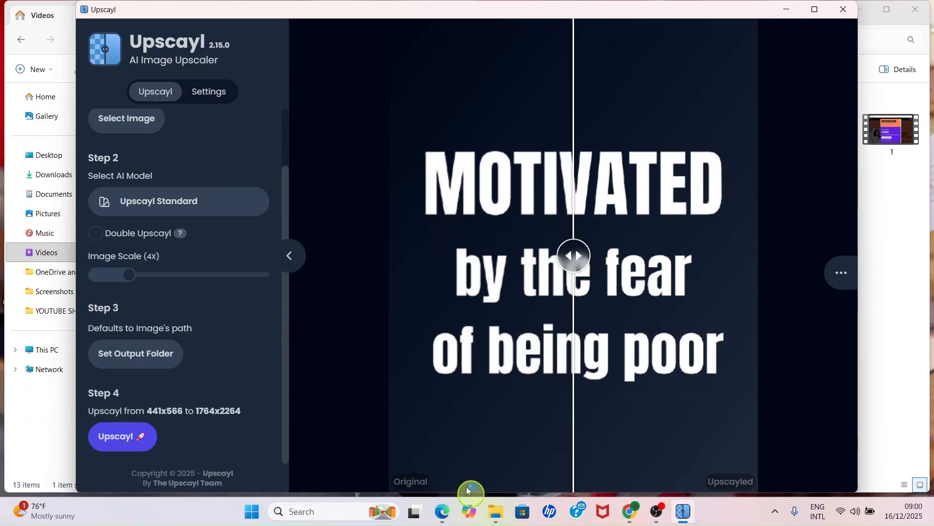
# In File Explorer, rename the upscaled PNG in Downloads as Poverty_Fear 4x_upscayl-standard-4x.
pyautogui.click(496, 512)
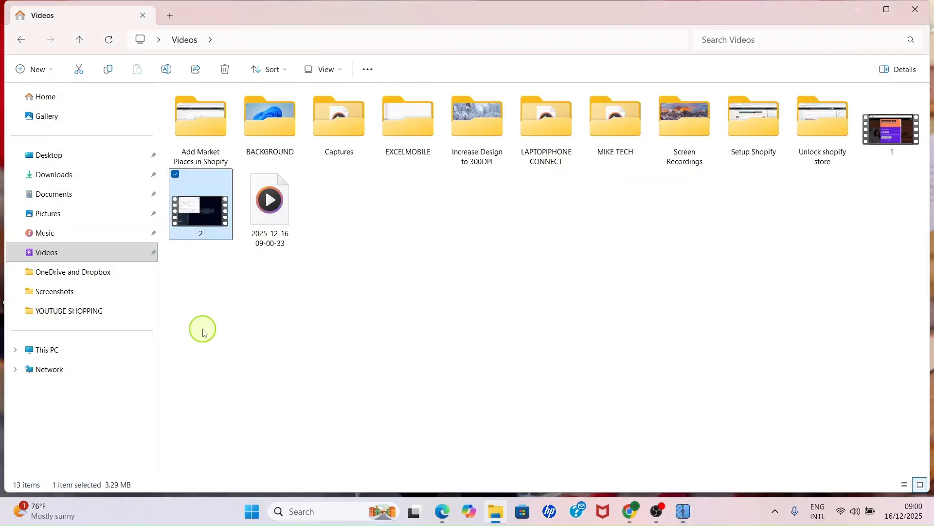
pyautogui.click(56, 174)
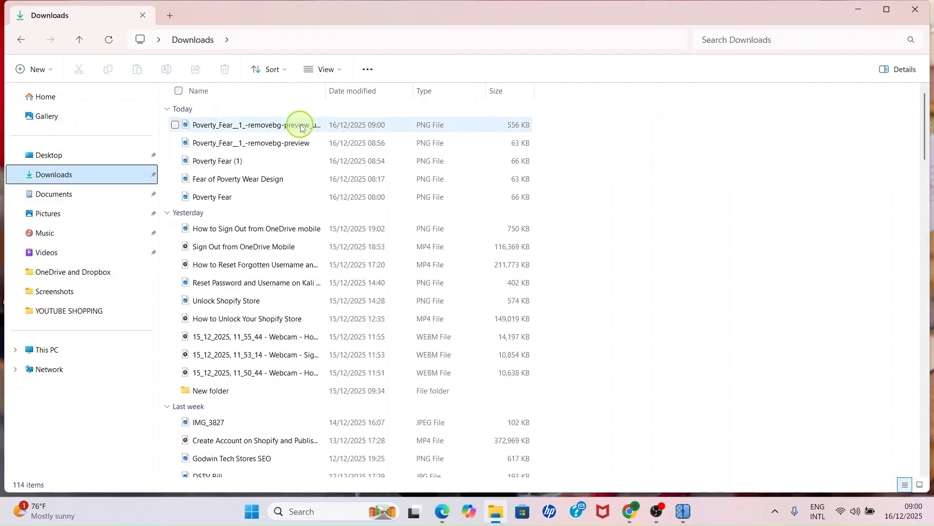
pyautogui.click(300, 127)
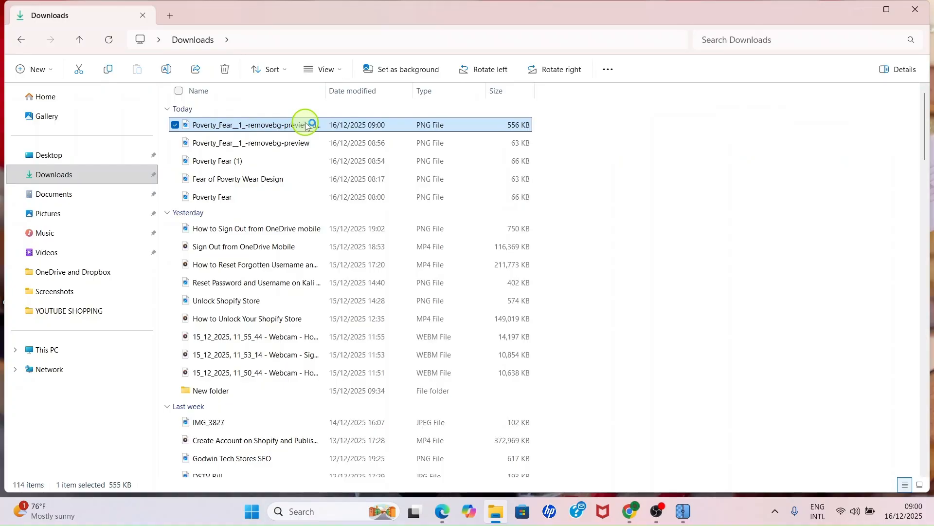
pyautogui.click(305, 125)
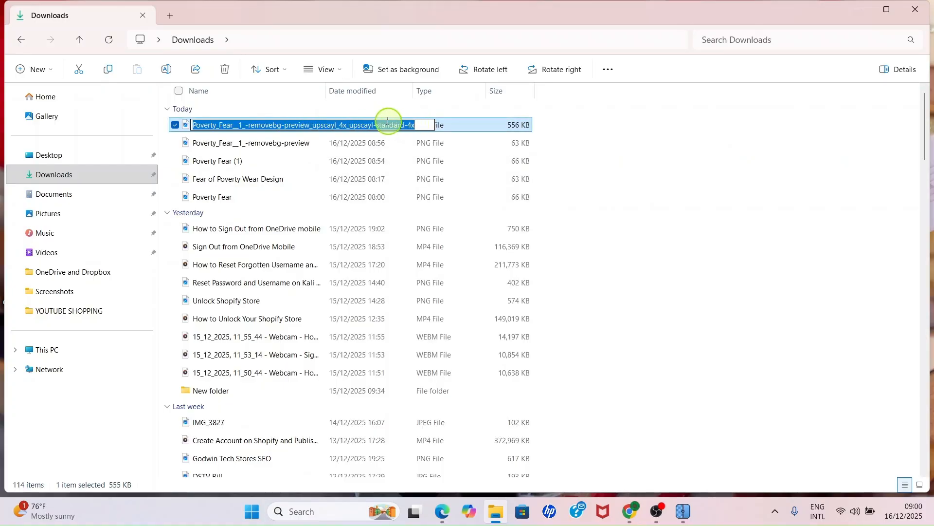
pyautogui.click(339, 126)
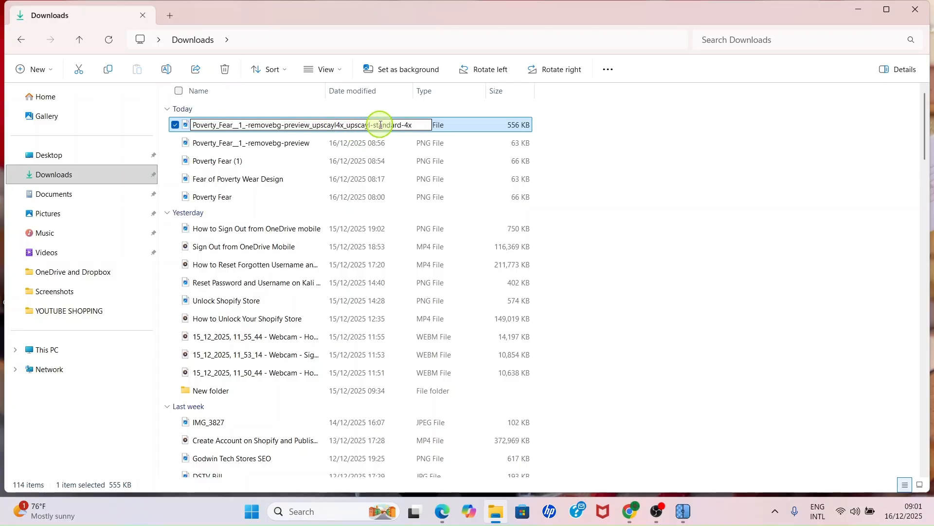
pyautogui.press('BackSpace')
pyautogui.press('BackSpace')
pyautogui.press('BackSpace')
pyautogui.press('BackSpace')
pyautogui.press('BackSpace')
pyautogui.press('BackSpace')
pyautogui.press('BackSpace')
pyautogui.press('BackSpace')
pyautogui.press('BackSpace')
pyautogui.press('BackSpace')
pyautogui.press('BackSpace')
pyautogui.press('BackSpace')
pyautogui.press('BackSpace')
pyautogui.press('BackSpace')
pyautogui.press('BackSpace')
pyautogui.press('BackSpace')
pyautogui.press('BackSpace')
pyautogui.press('BackSpace')
pyautogui.press('BackSpace')
pyautogui.press('BackSpace')
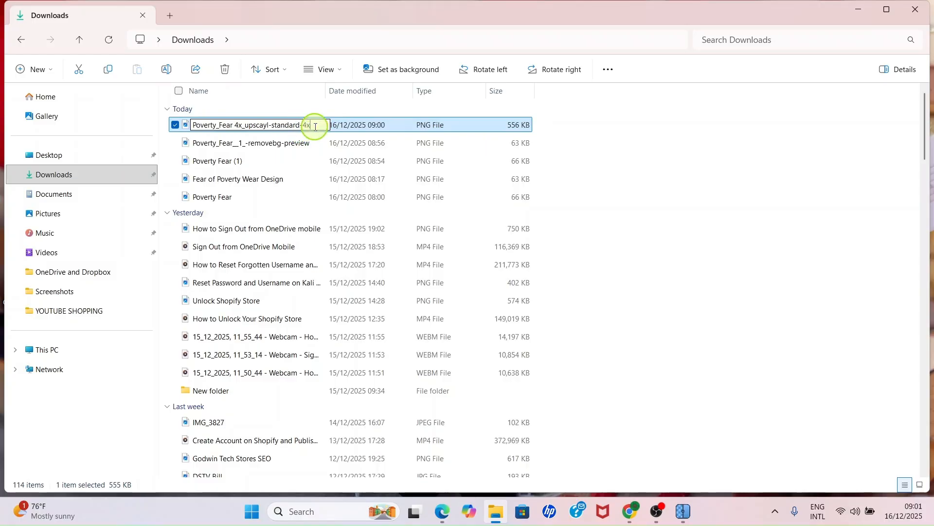
pyautogui.press('Return')
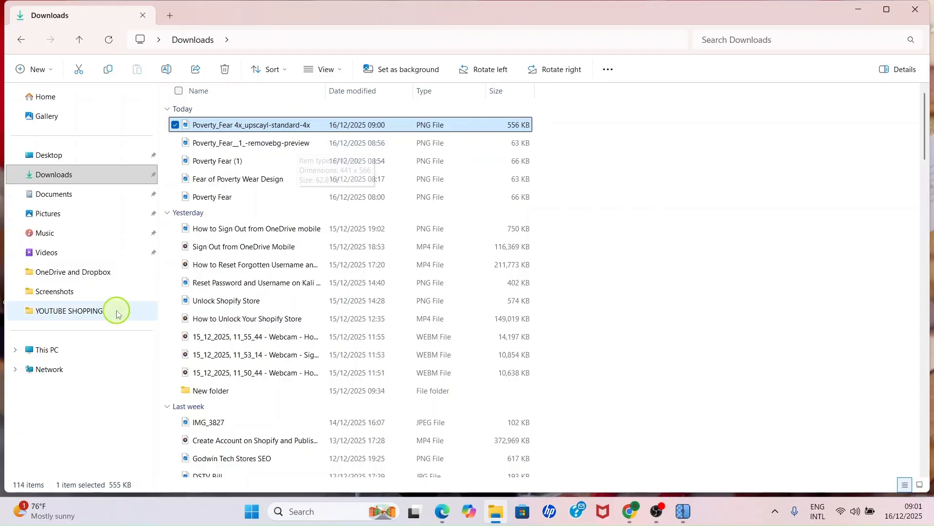
# Switch back to Chrome and open the Spreadshop Designs page in the Spreadshirt partner area.
pyautogui.press('super+d')
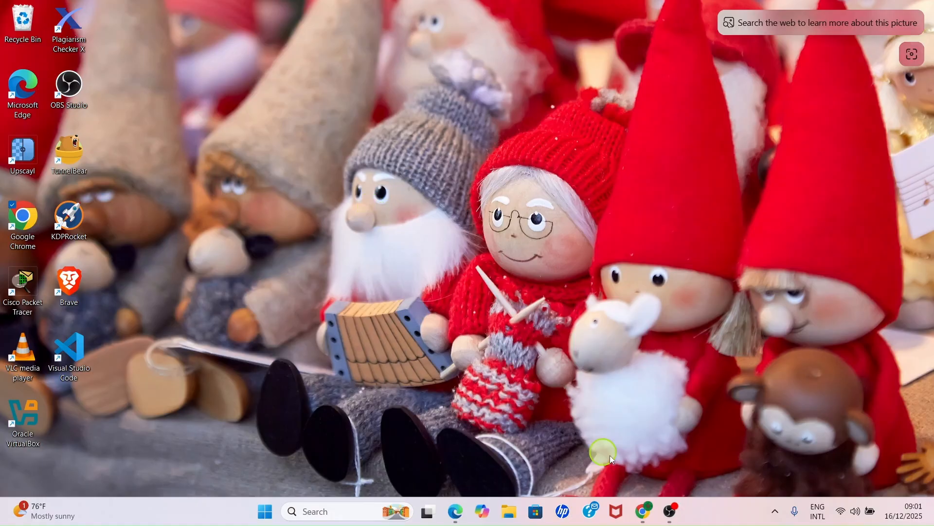
pyautogui.click(644, 511)
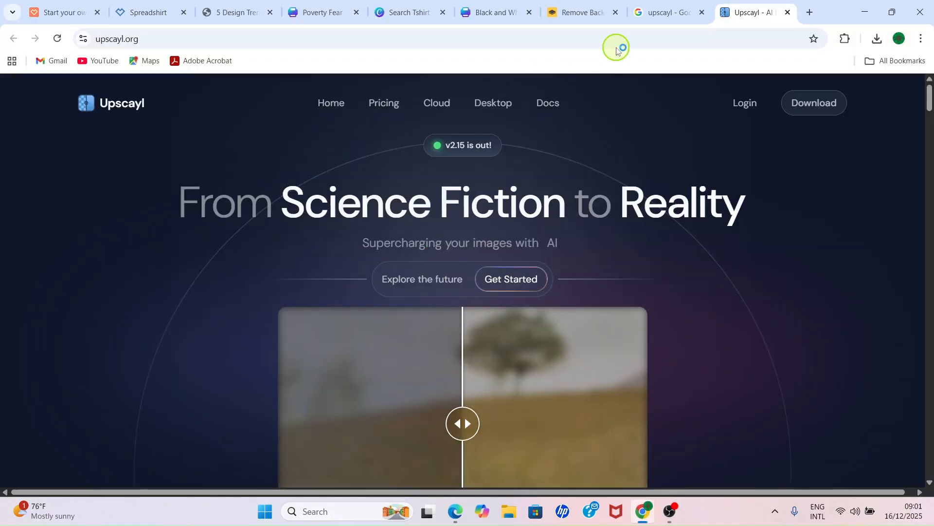
pyautogui.click(664, 12)
pyautogui.click(585, 11)
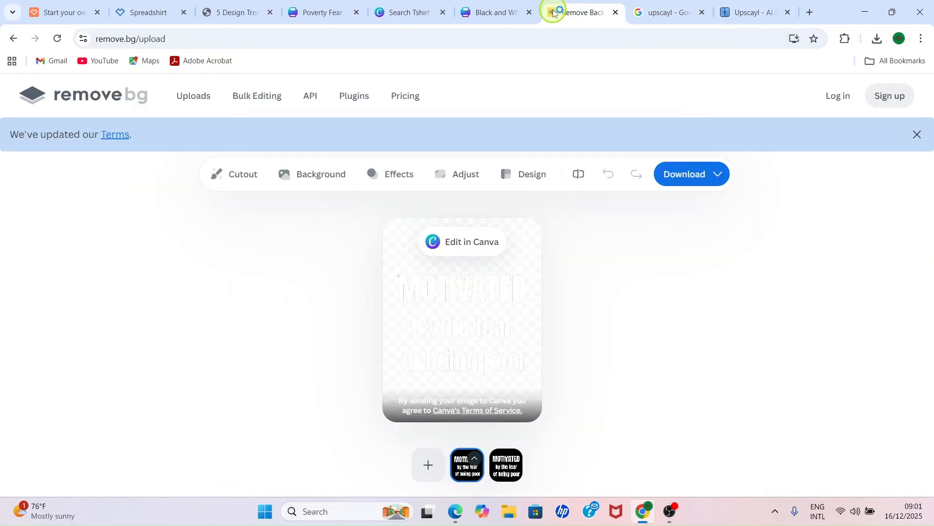
pyautogui.click(484, 11)
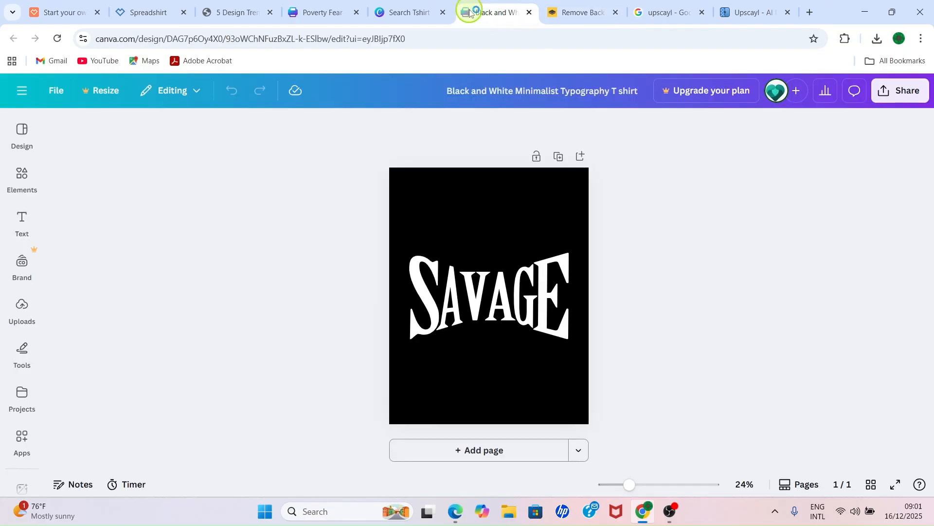
pyautogui.click(416, 11)
pyautogui.click(234, 11)
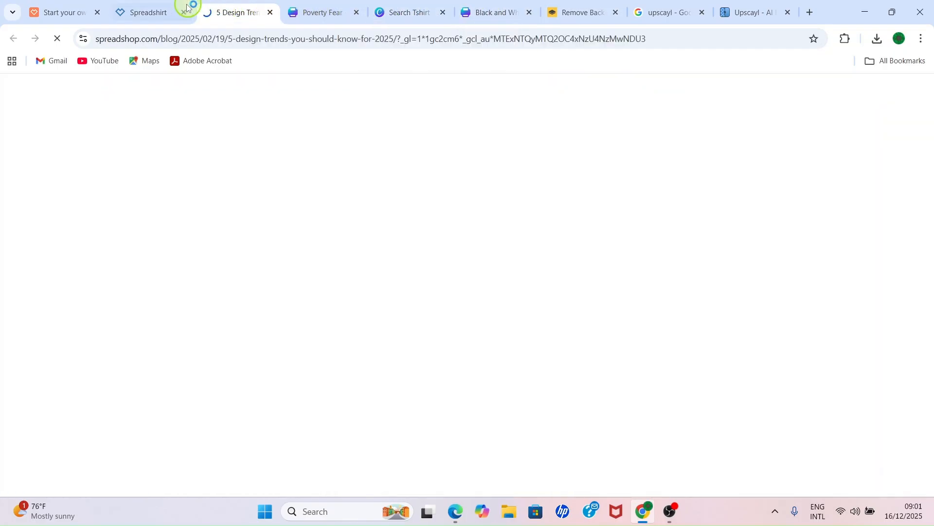
pyautogui.click(146, 11)
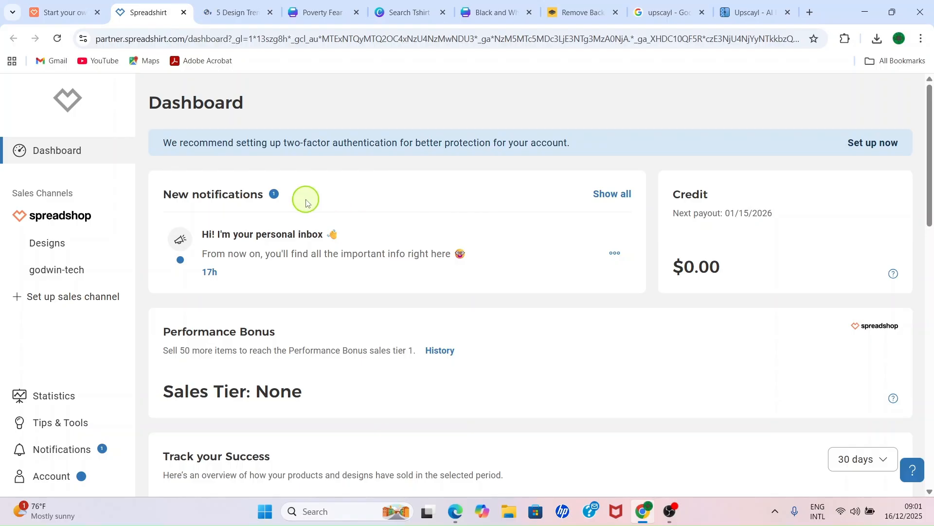
pyautogui.click(64, 11)
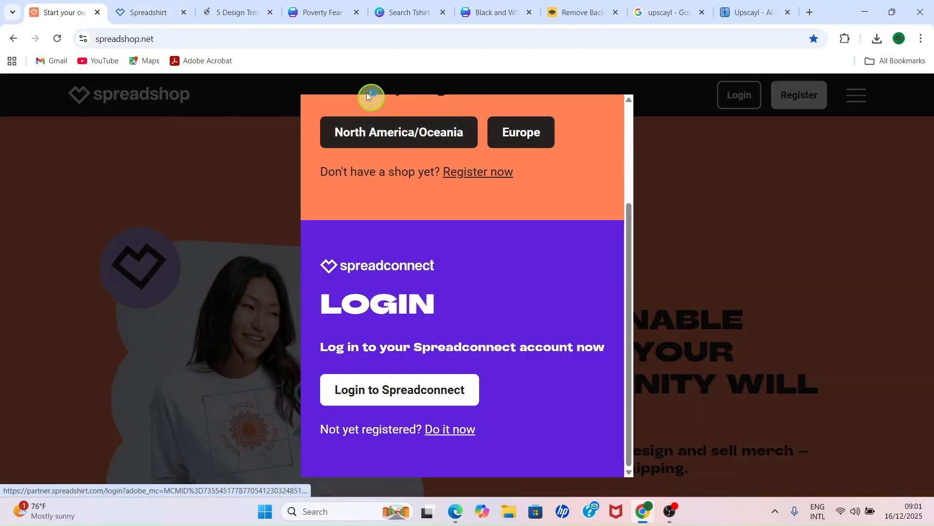
pyautogui.click(149, 12)
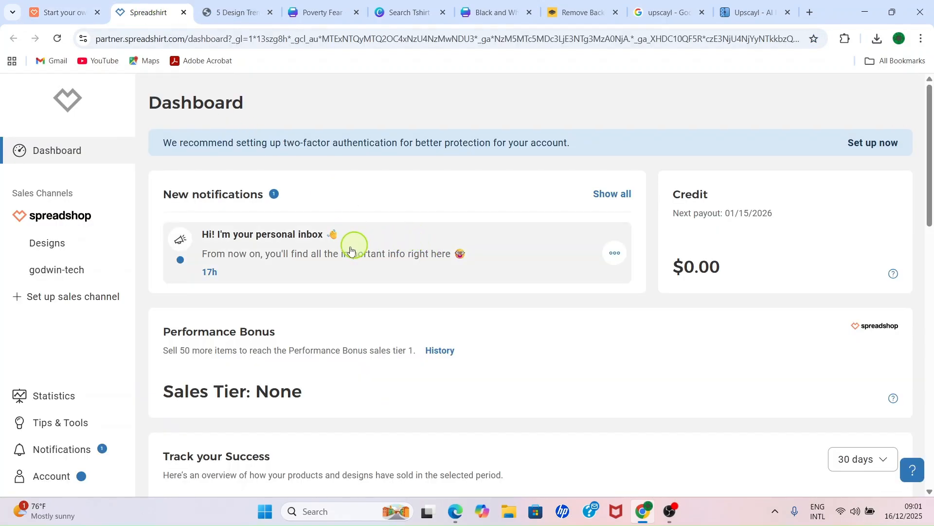
pyautogui.click(48, 245)
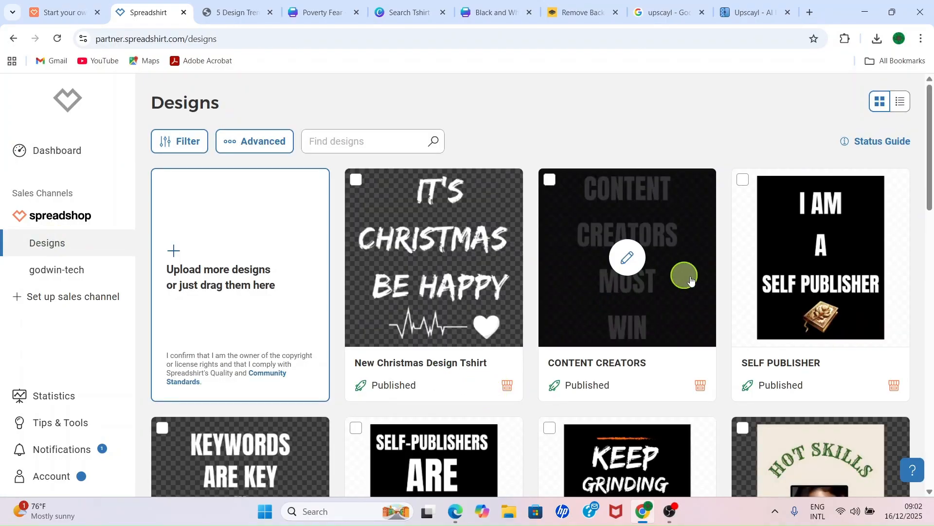
# Upload the Fear of Poverty Wear Design PNG from the YOUTUBE SHOPPING folder as a new design.
pyautogui.scroll(-2, 344, 424)
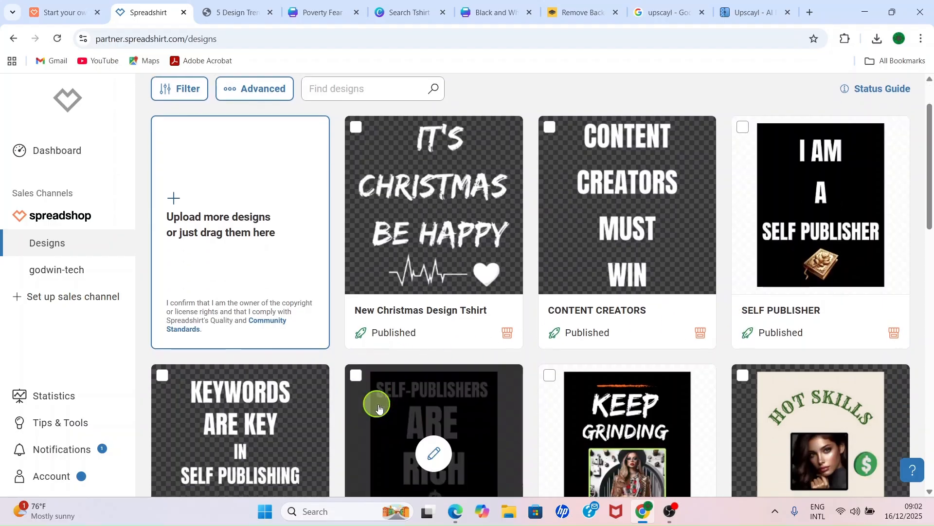
pyautogui.scroll(-3, 389, 413)
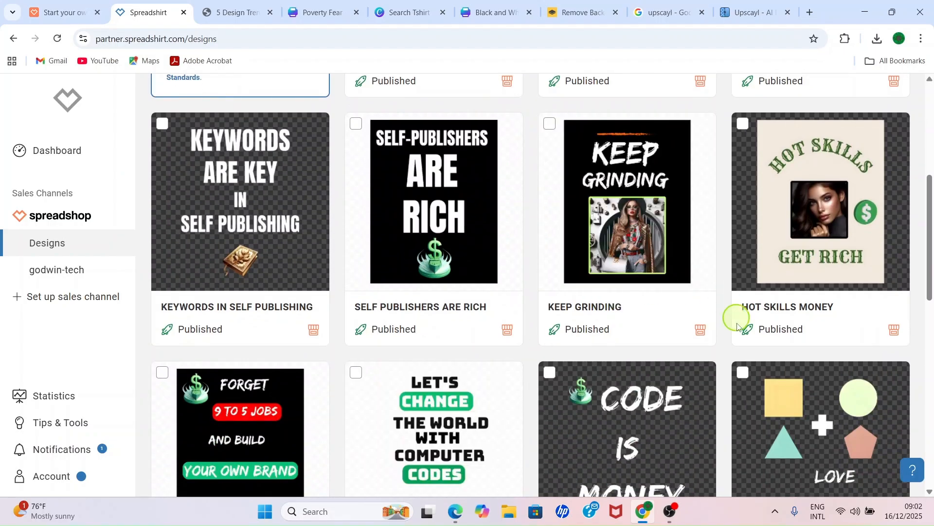
pyautogui.scroll(-2, 735, 331)
pyautogui.scroll(4, 737, 343)
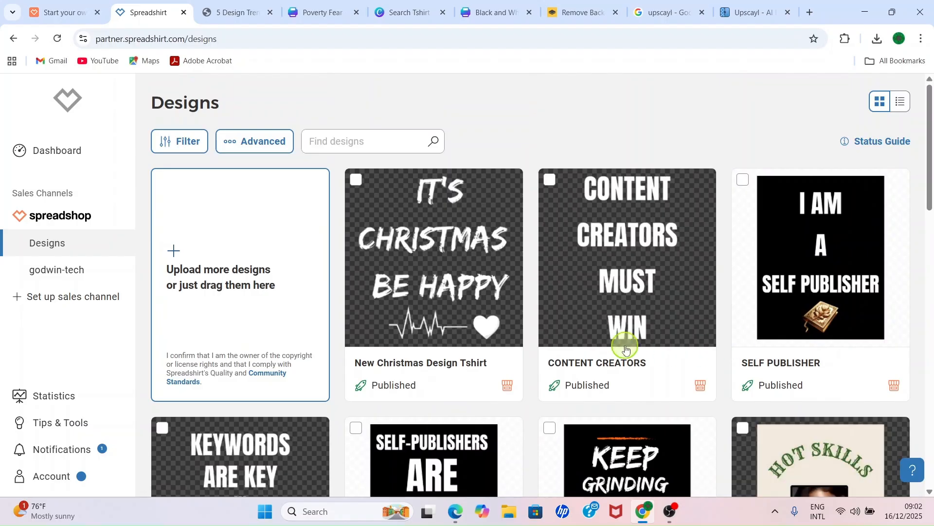
pyautogui.click(179, 267)
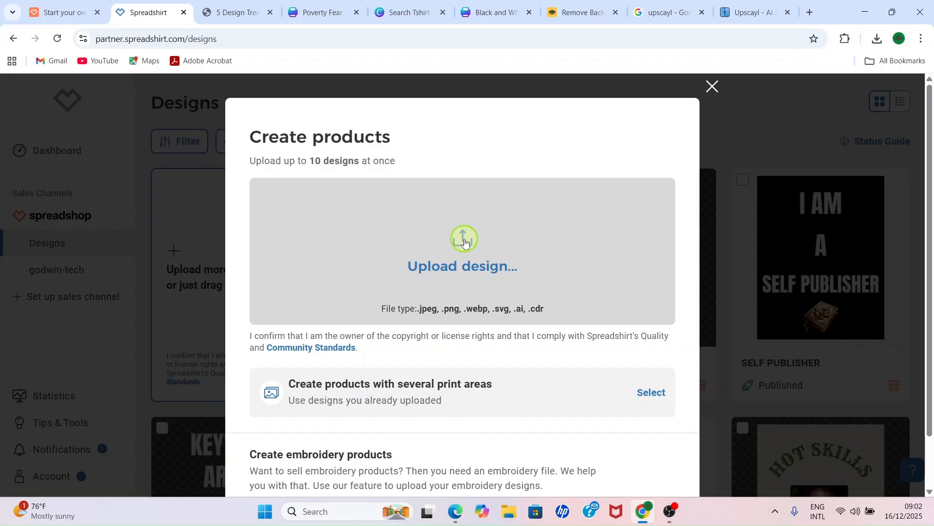
pyautogui.click(465, 239)
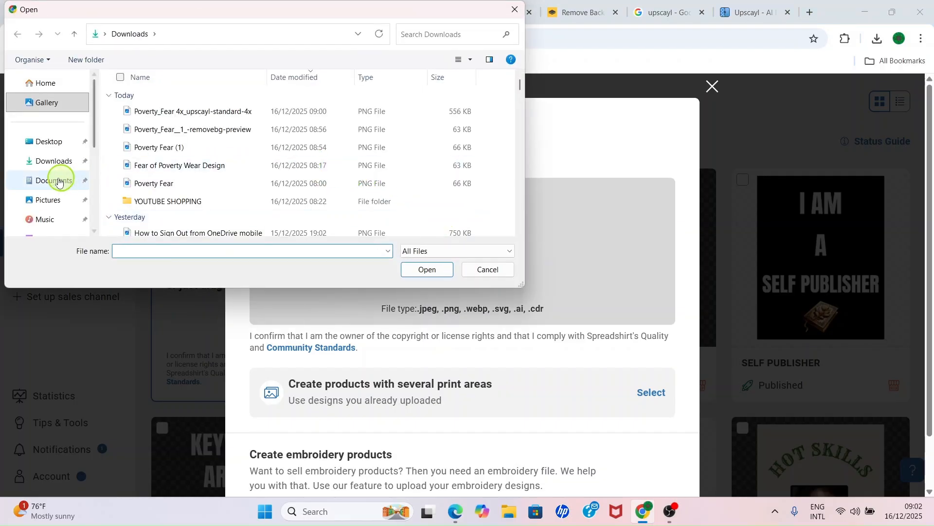
pyautogui.scroll(-2, 46, 185)
pyautogui.scroll(-1, 46, 185)
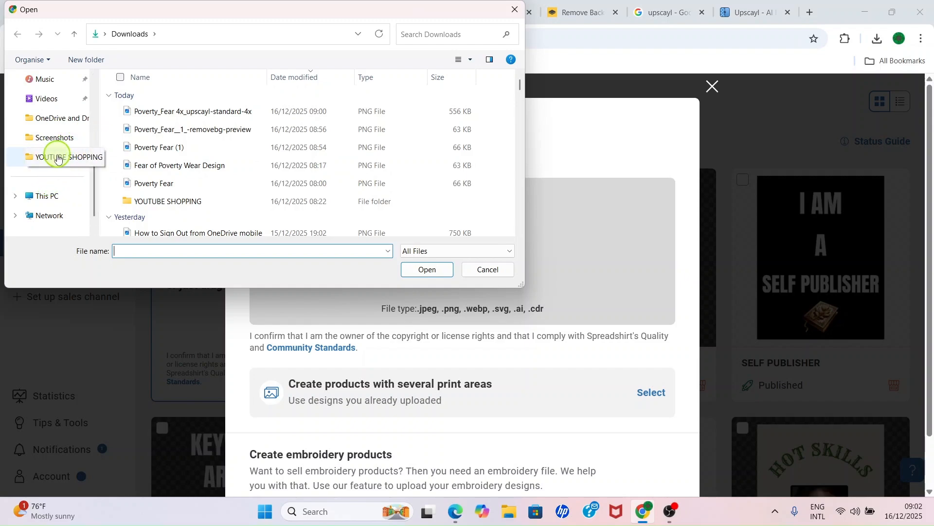
pyautogui.click(59, 159)
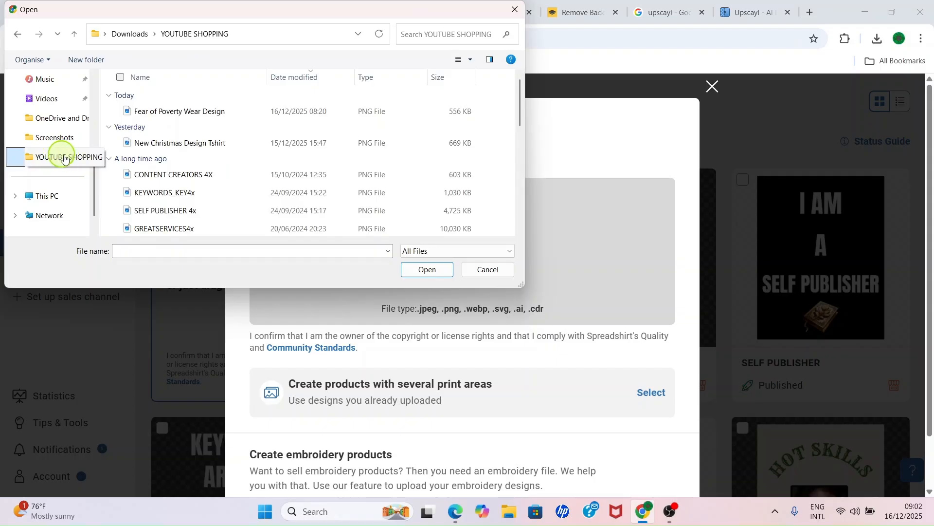
pyautogui.click(224, 119)
pyautogui.click(428, 269)
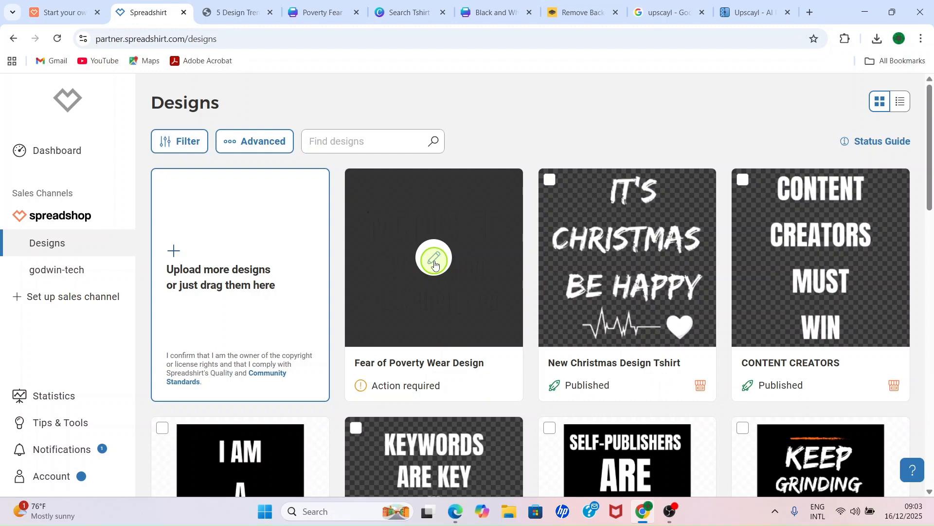
# Open the required action on Fear of Poverty Wear Design, compare both versions and confirm the optimized one.
pyautogui.click(435, 266)
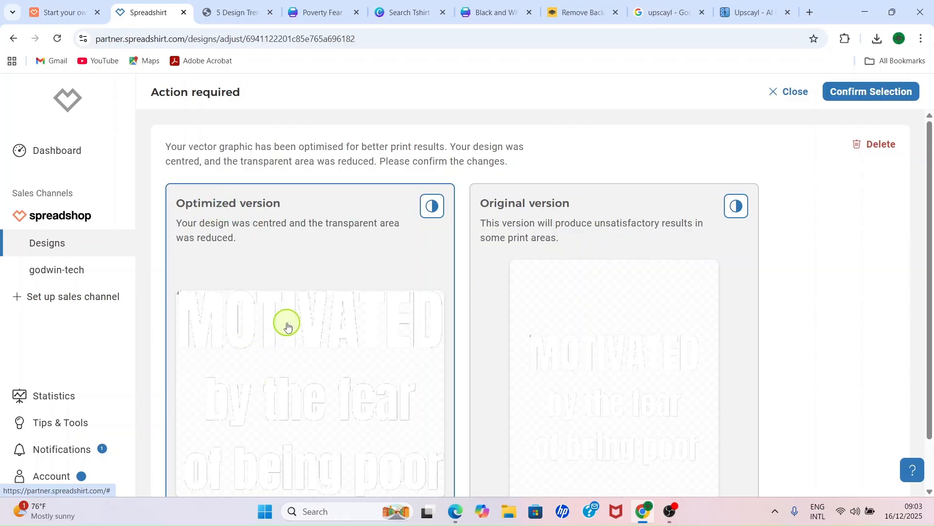
pyautogui.scroll(-1, 292, 324)
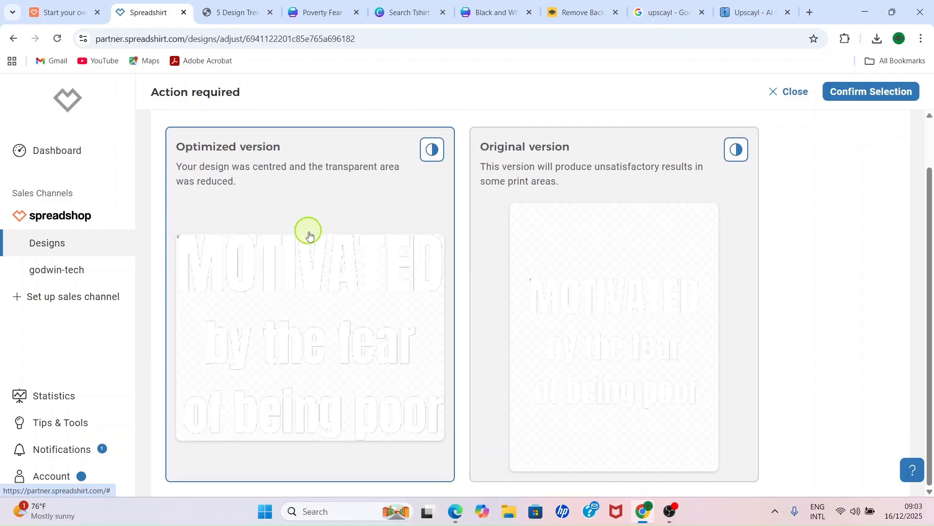
pyautogui.scroll(1, 306, 280)
pyautogui.scroll(1, 307, 282)
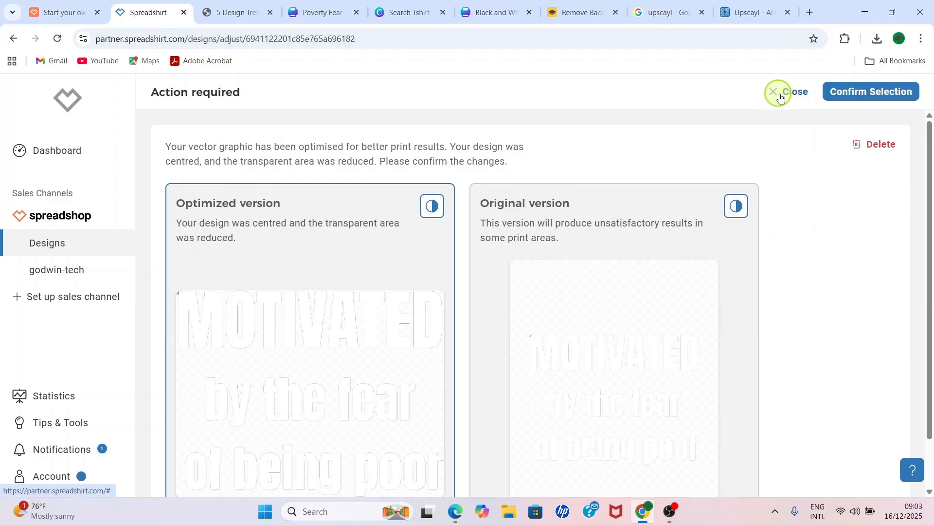
pyautogui.click(884, 94)
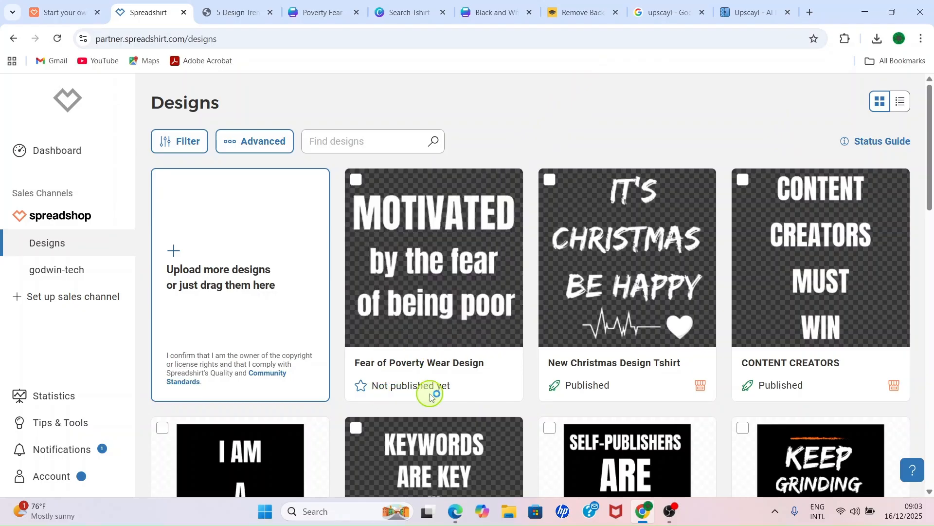
# Open Fear of Poverty Wear Design for product setup and review its preselected products.
pyautogui.moveTo(445, 331)
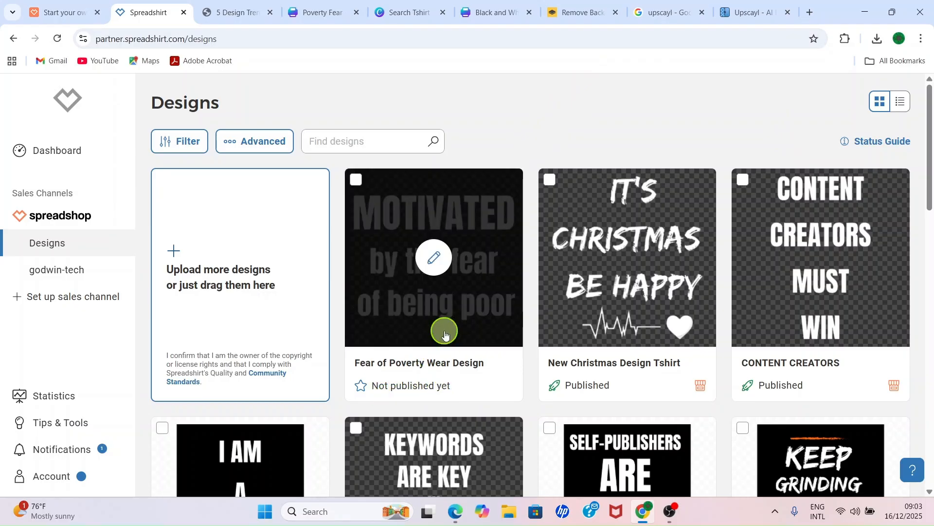
pyautogui.click(432, 257)
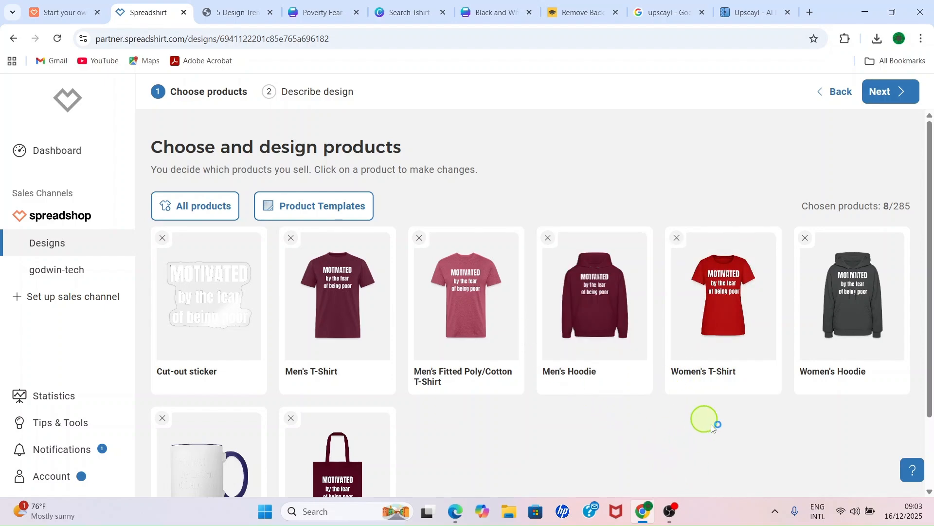
pyautogui.scroll(-2, 652, 423)
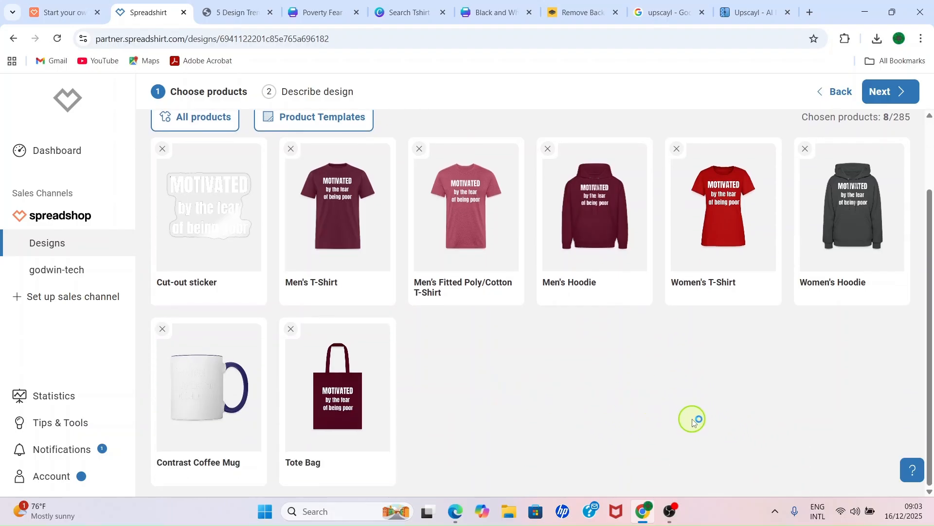
pyautogui.scroll(1, 641, 387)
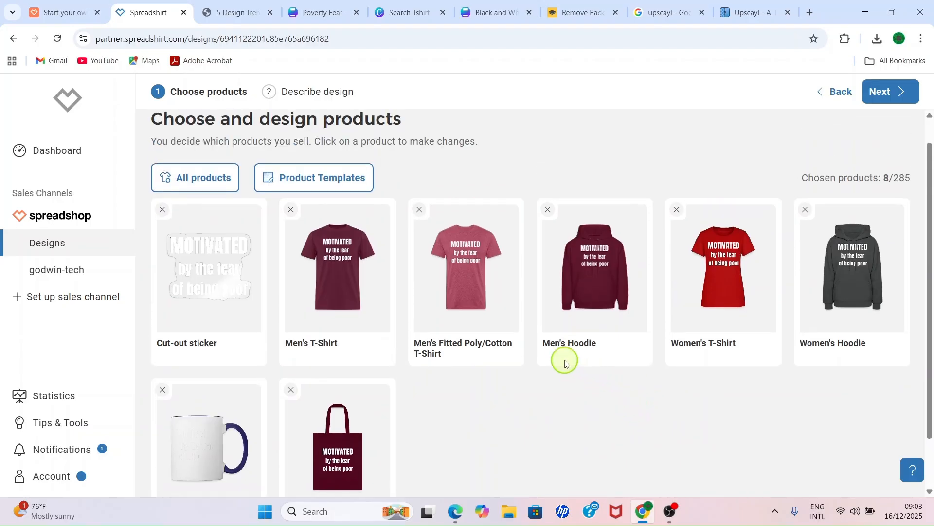
pyautogui.moveTo(474, 327)
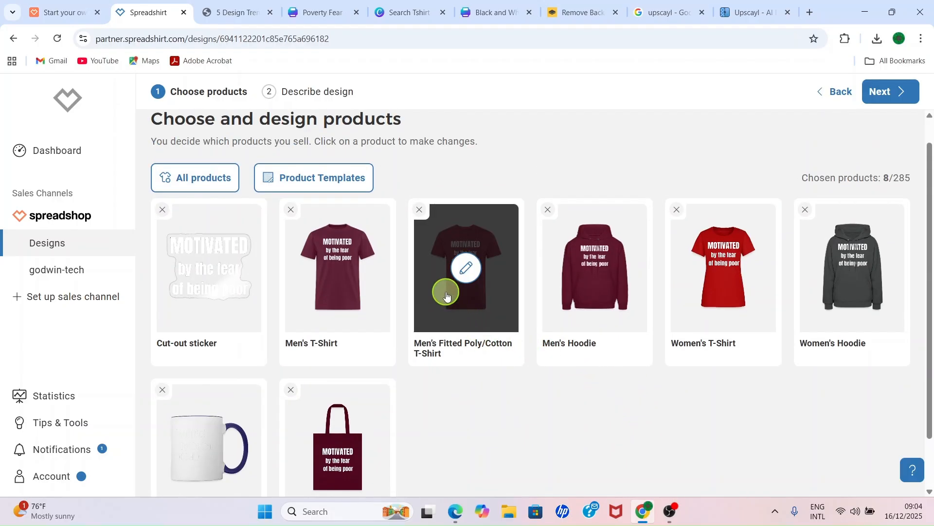
# From the full catalogue's Kids category, add the Toddler Premium T-Shirt and the Gildan Ultra Cotton Youth T-Shirt.
pyautogui.click(188, 180)
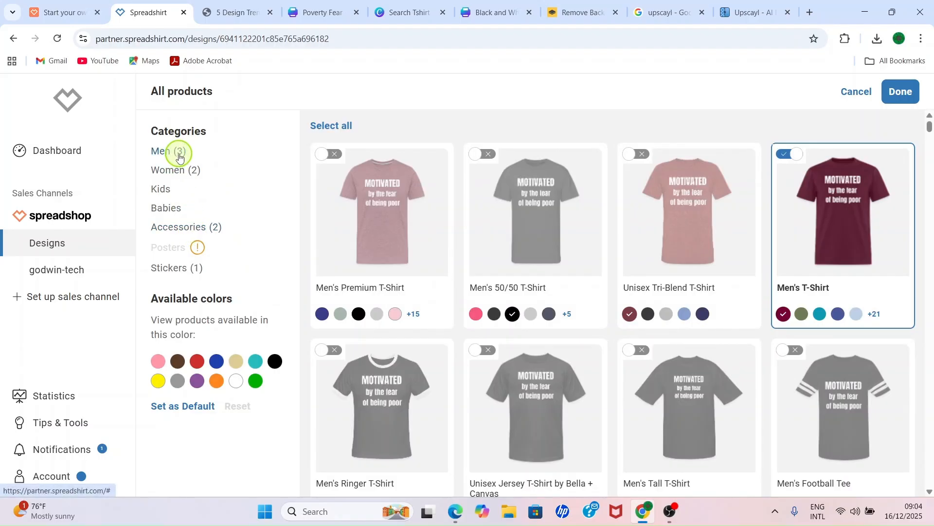
pyautogui.click(168, 190)
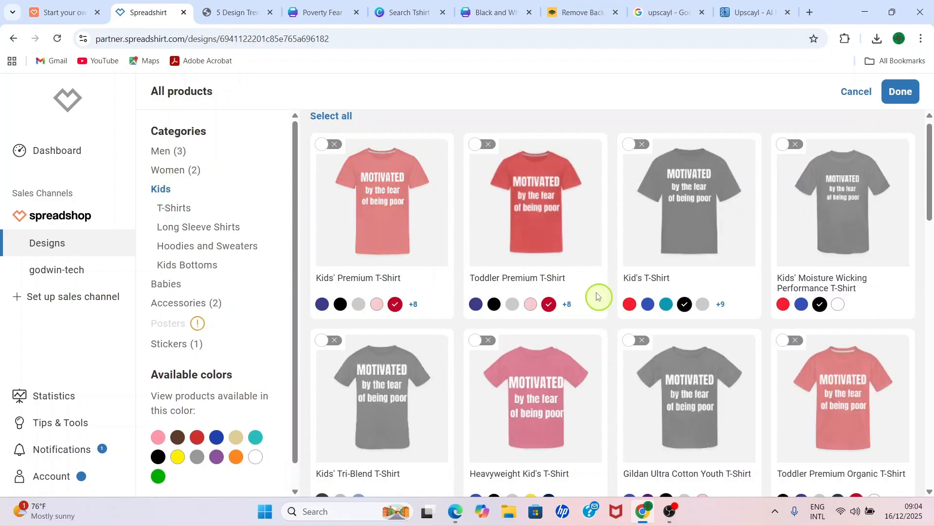
pyautogui.click(491, 146)
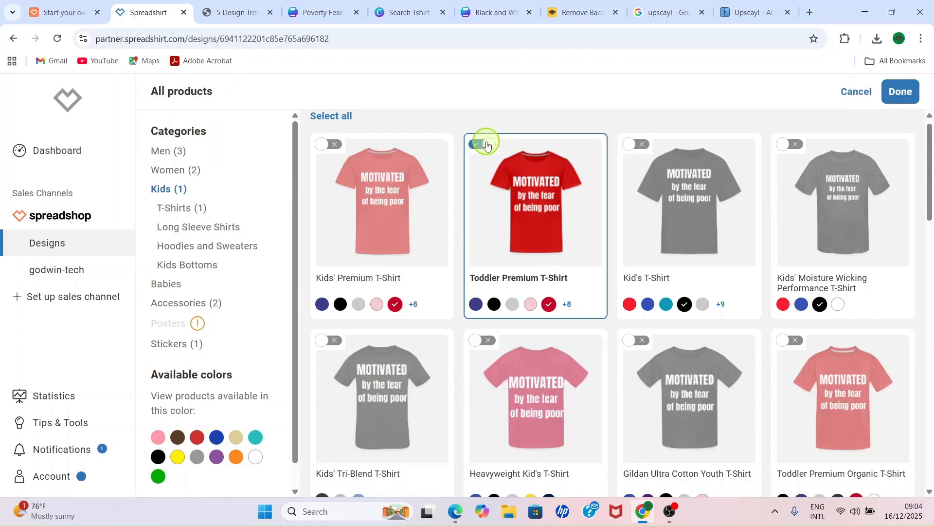
pyautogui.scroll(-3, 767, 386)
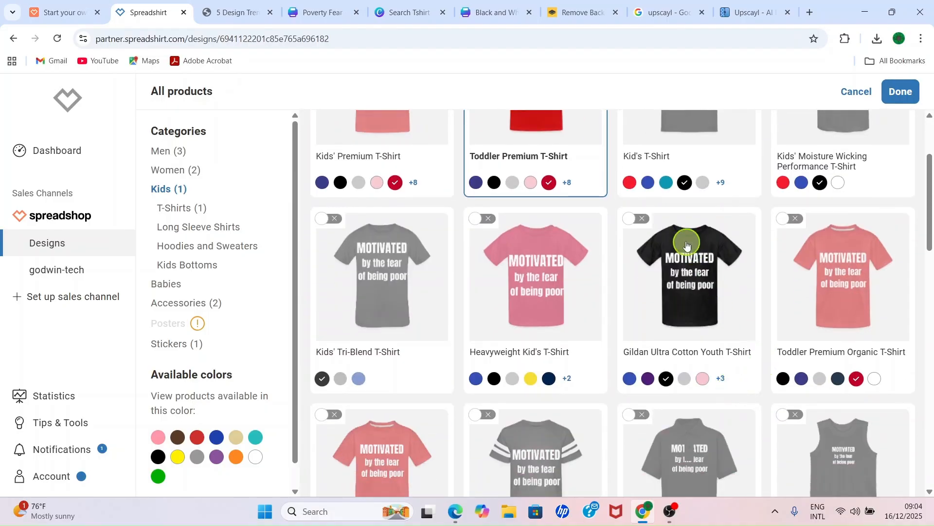
pyautogui.click(639, 220)
pyautogui.scroll(-4, 701, 287)
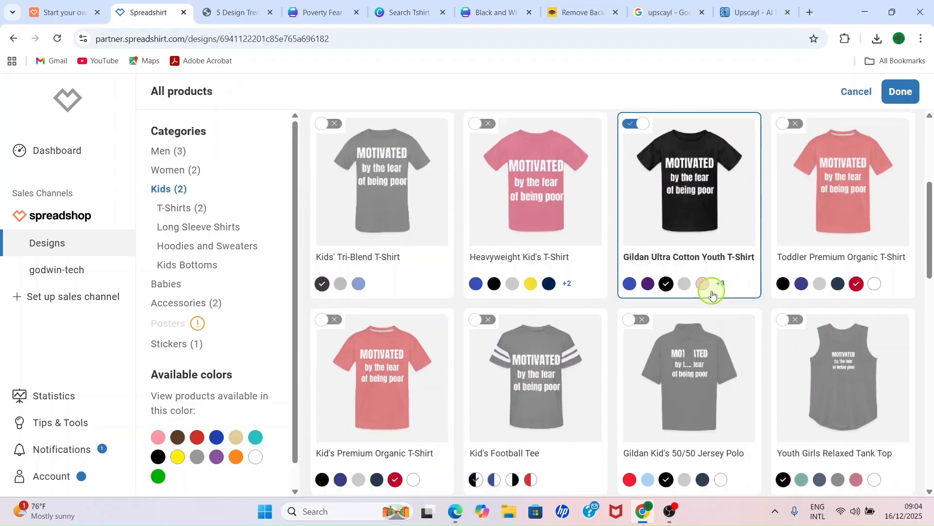
pyautogui.scroll(1, 693, 275)
pyautogui.scroll(3, 693, 275)
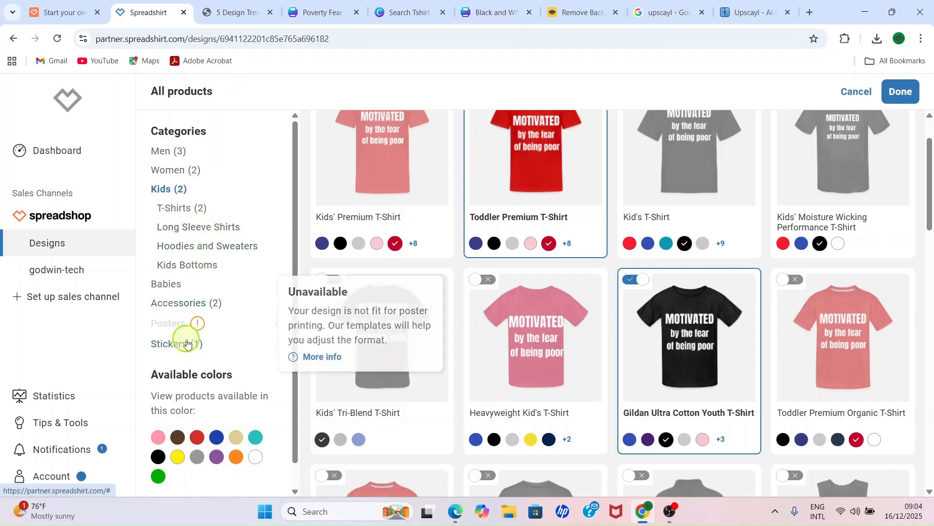
# Add the Organic Contrast SS Baby Bodysuit and Baby Organic T-Shirt from the Babies category and finish the product selection.
pyautogui.click(167, 285)
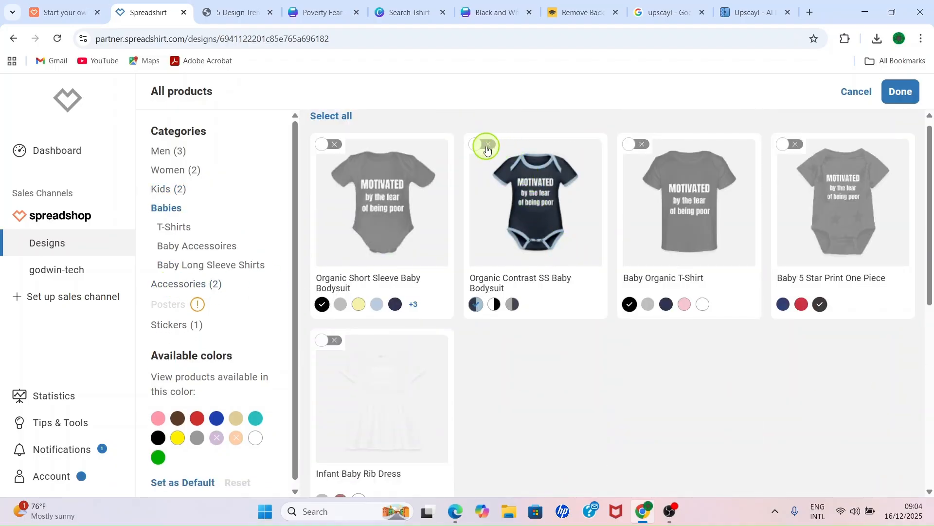
pyautogui.click(495, 149)
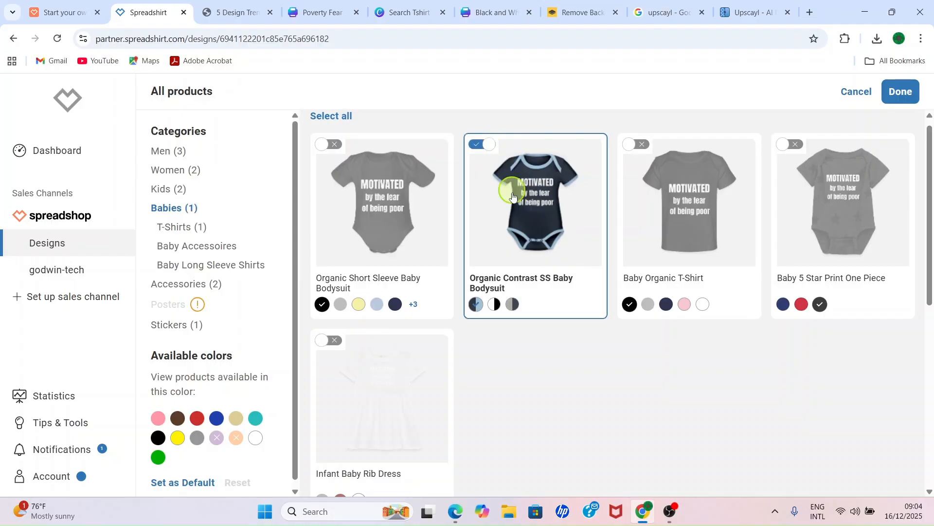
pyautogui.scroll(-2, 471, 256)
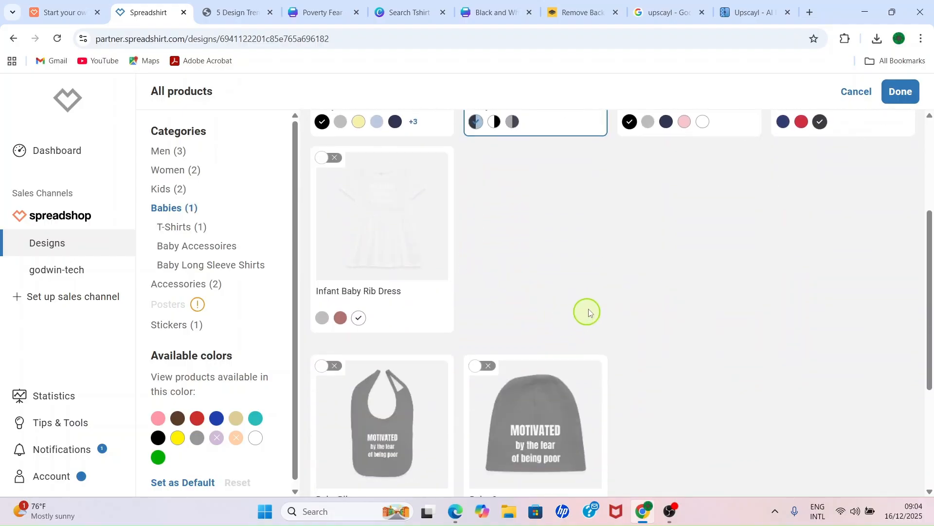
pyautogui.scroll(3, 584, 316)
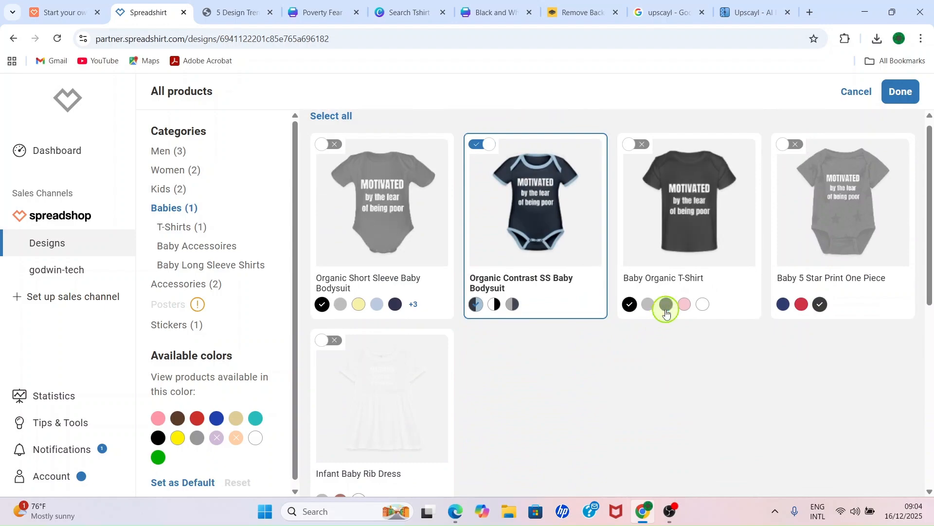
pyautogui.click(641, 143)
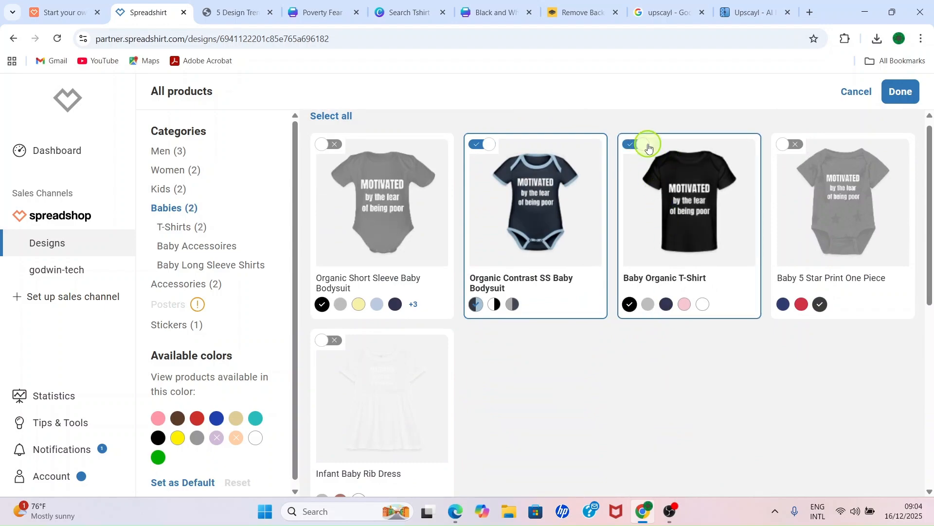
pyautogui.click(900, 91)
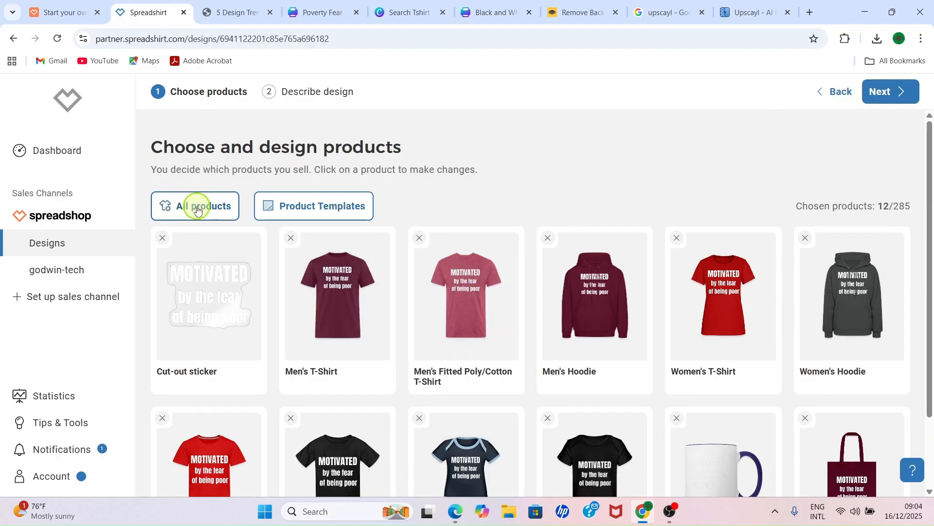
# From the full catalogue, browse the Men category and add the Men's Premium Tank from Tank Tops.
pyautogui.click(197, 209)
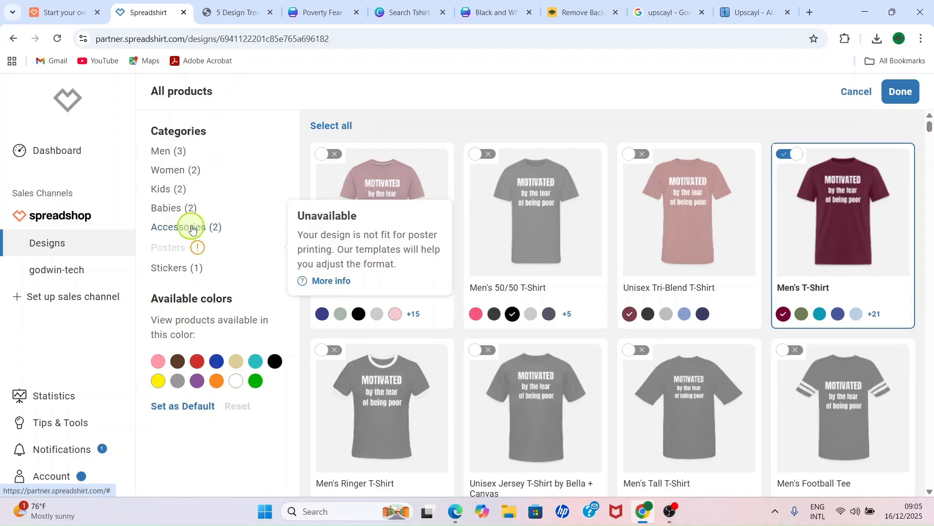
pyautogui.click(165, 154)
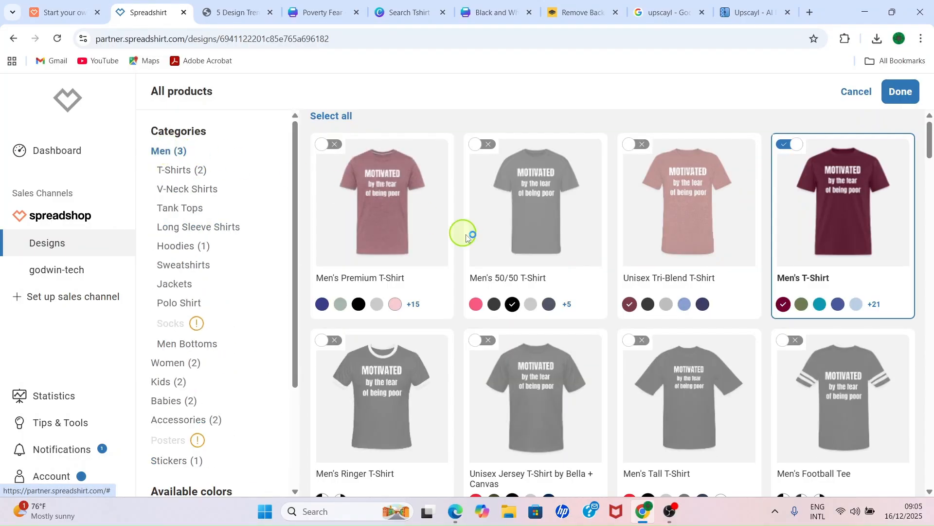
pyautogui.scroll(-10, 655, 317)
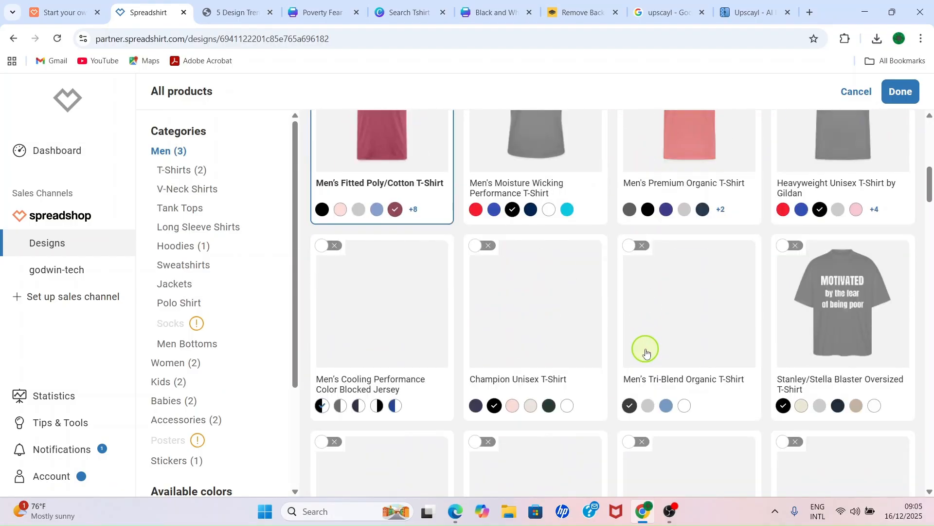
pyautogui.scroll(-8, 646, 352)
pyautogui.scroll(9, 633, 352)
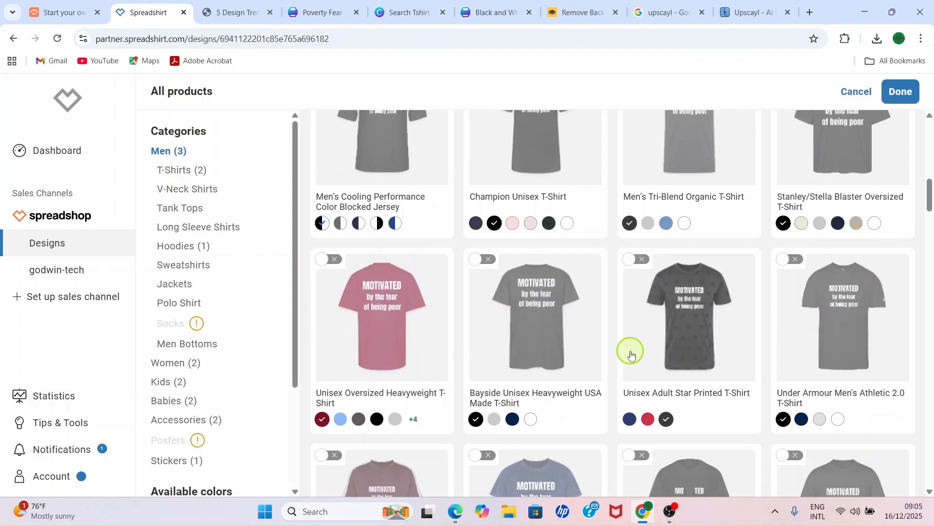
pyautogui.scroll(8, 631, 352)
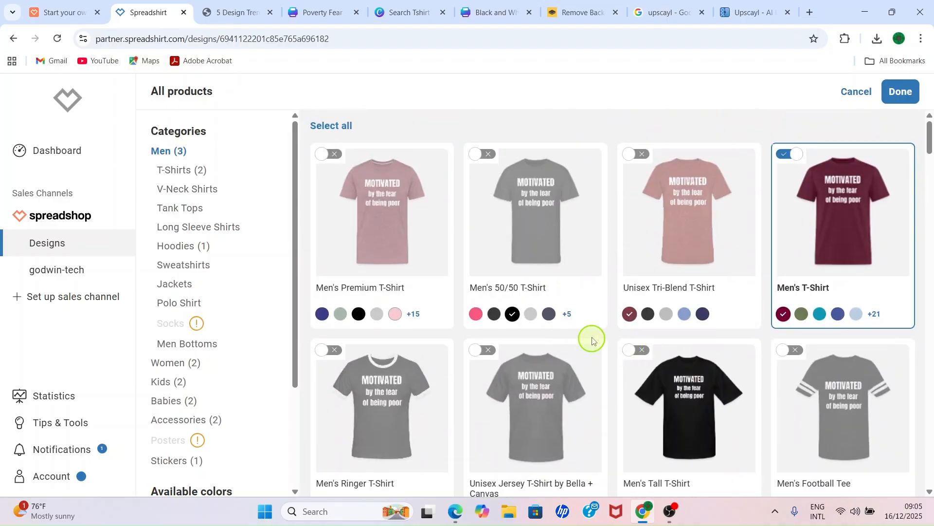
pyautogui.click(180, 210)
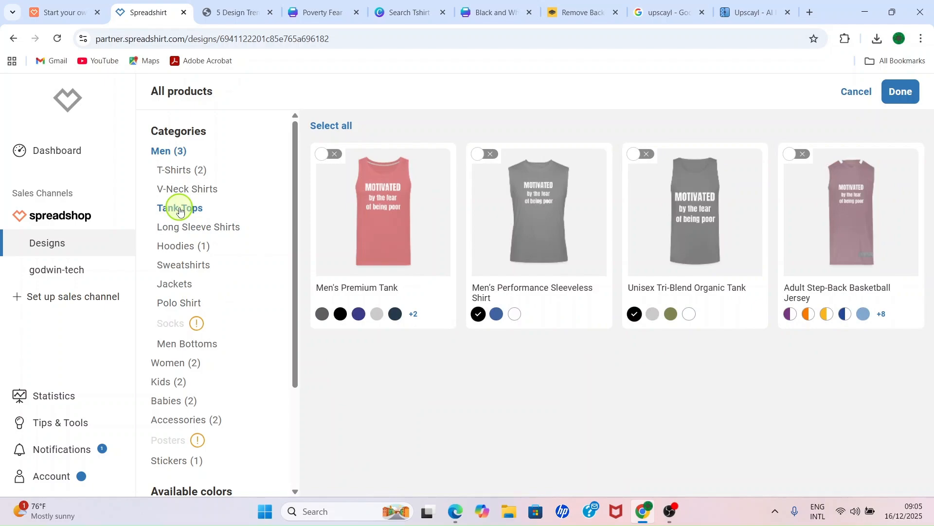
pyautogui.click(343, 161)
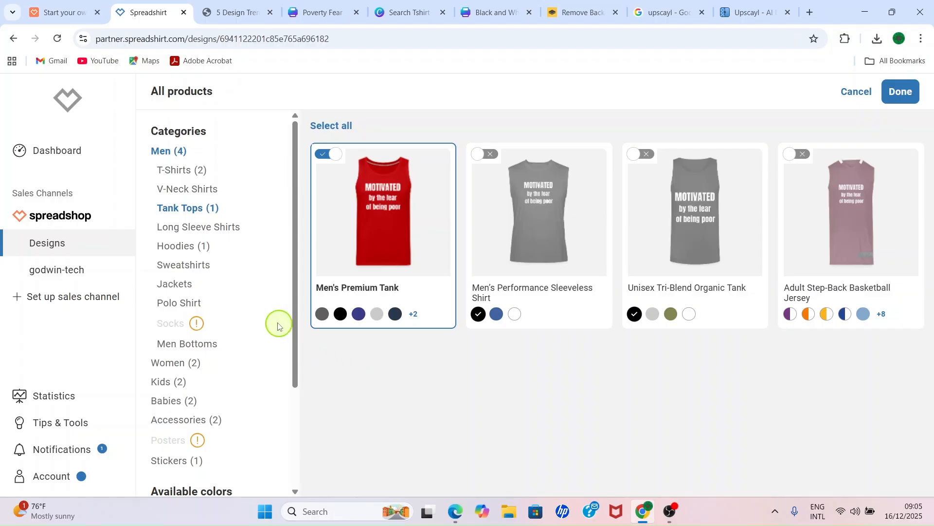
# Look through the men's hoodies and add the Unisex Colorblock Hoodie, leaving the Unisex Contrast Hoodie out.
pyautogui.click(193, 248)
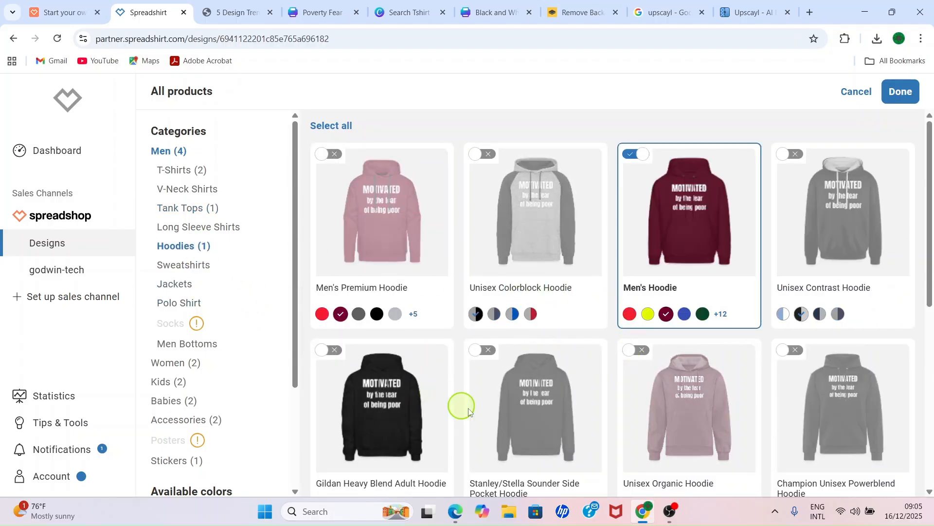
pyautogui.scroll(-2, 640, 421)
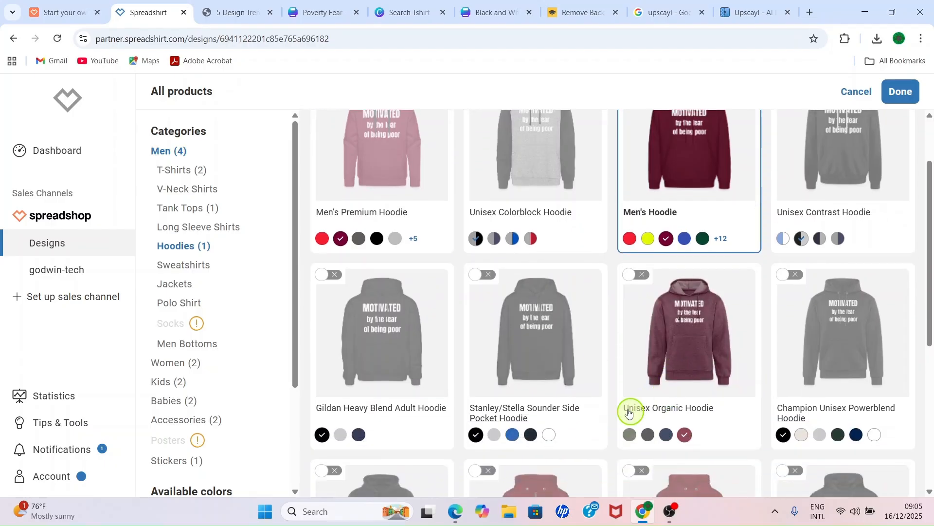
pyautogui.scroll(-5, 640, 421)
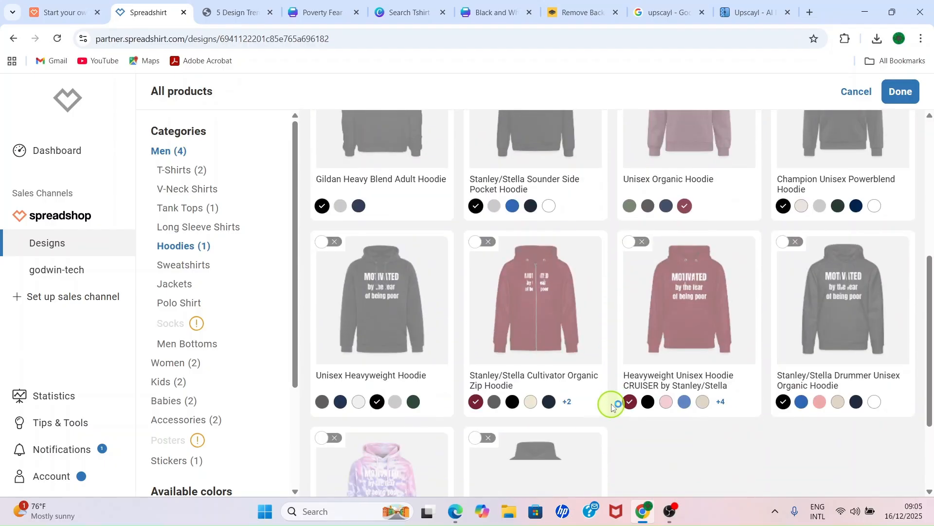
pyautogui.scroll(-3, 482, 358)
pyautogui.scroll(5, 510, 359)
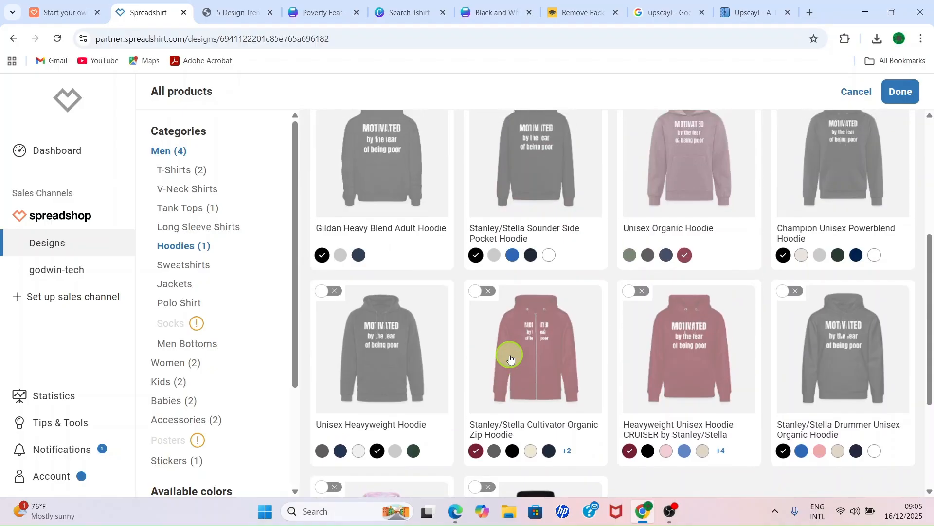
pyautogui.scroll(4, 543, 364)
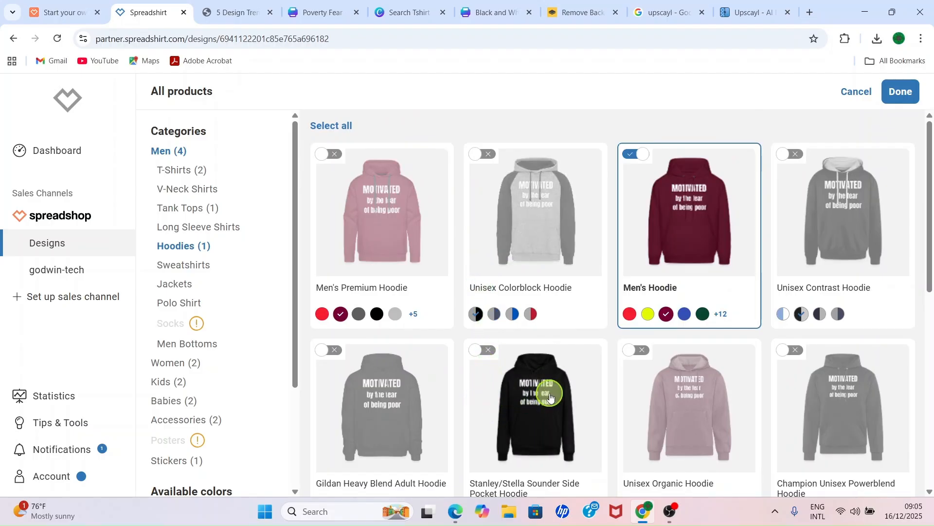
pyautogui.click(497, 158)
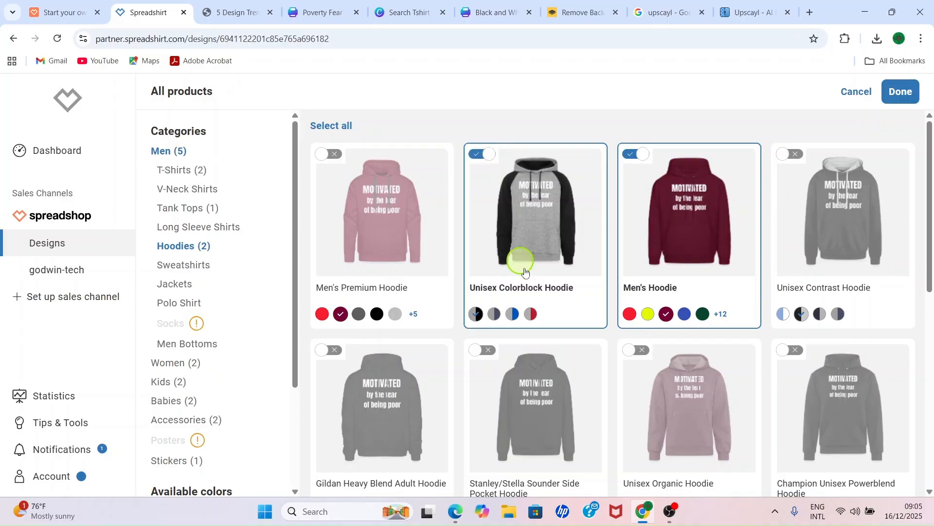
pyautogui.click(797, 154)
pyautogui.click(867, 291)
# Add the Heavyweight Unisex Hoodie CRUISER by Stanley/Stella and finish the product selection.
pyautogui.scroll(-6, 538, 365)
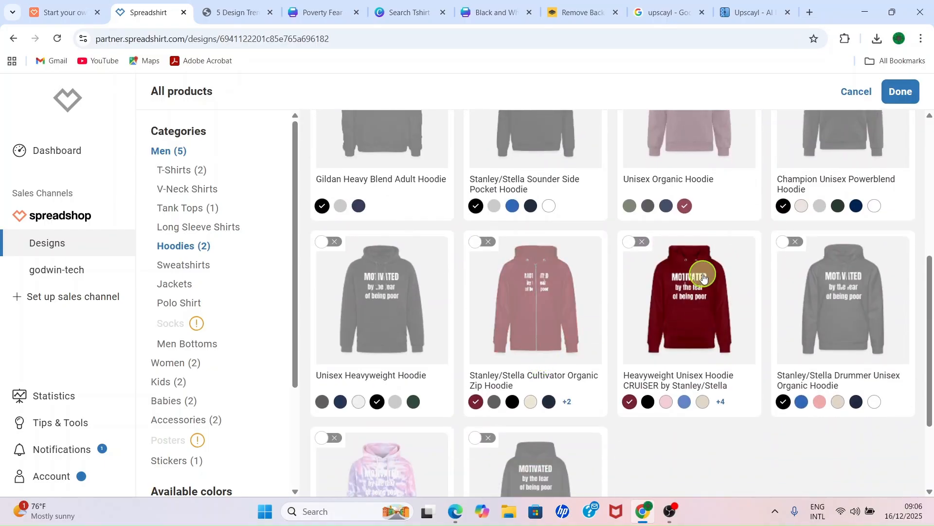
pyautogui.click(643, 243)
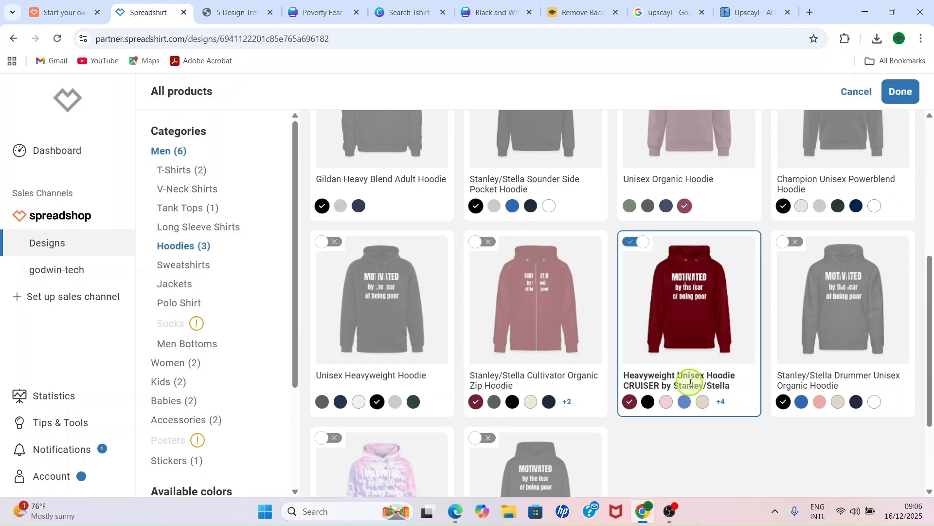
pyautogui.scroll(6, 693, 327)
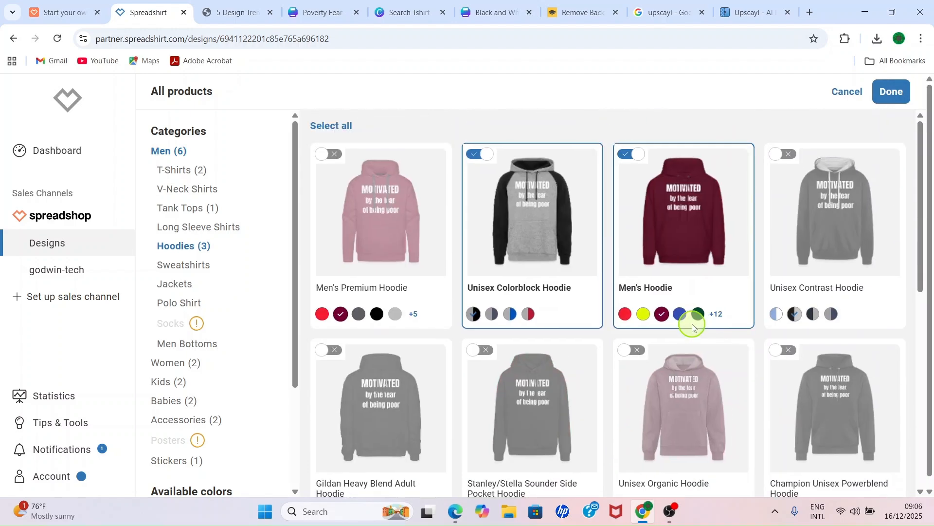
pyautogui.click(890, 94)
# Remove the Contrast Coffee Mug from the chosen products.
pyautogui.scroll(-5, 634, 391)
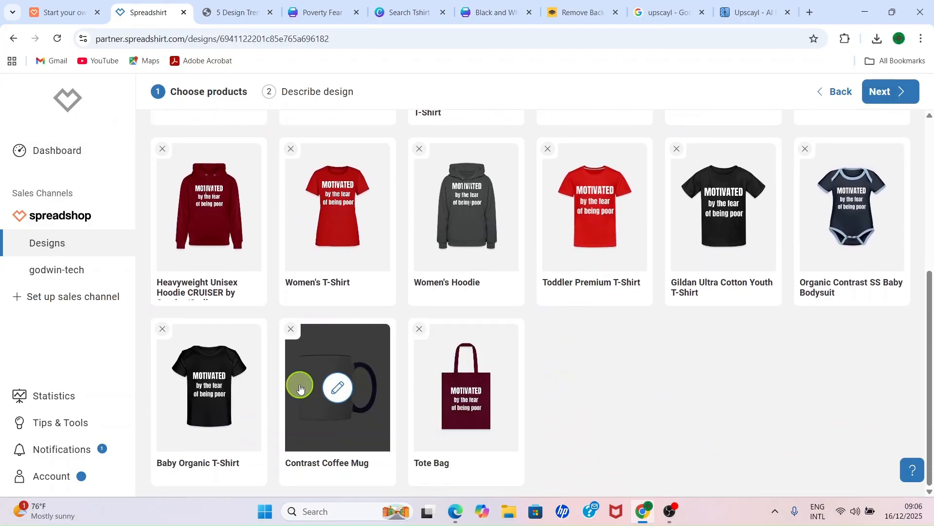
pyautogui.click(292, 330)
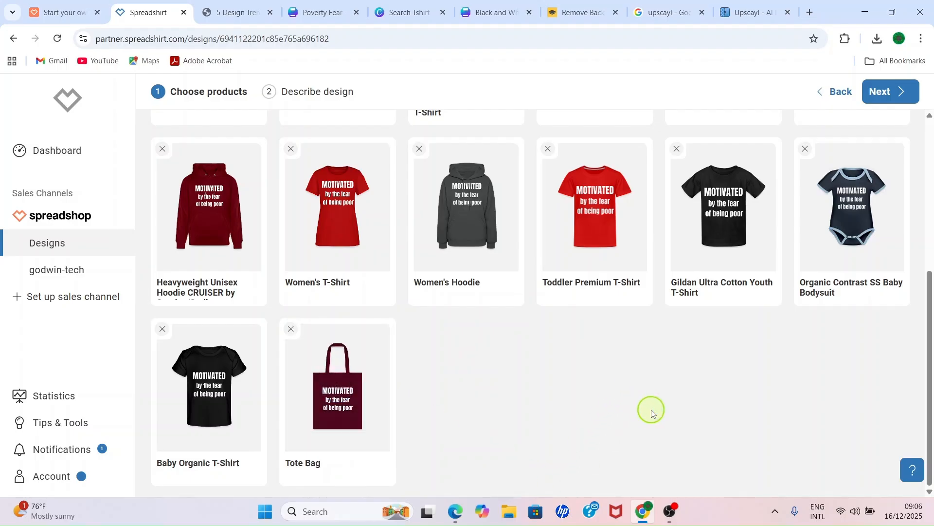
pyautogui.scroll(4, 652, 413)
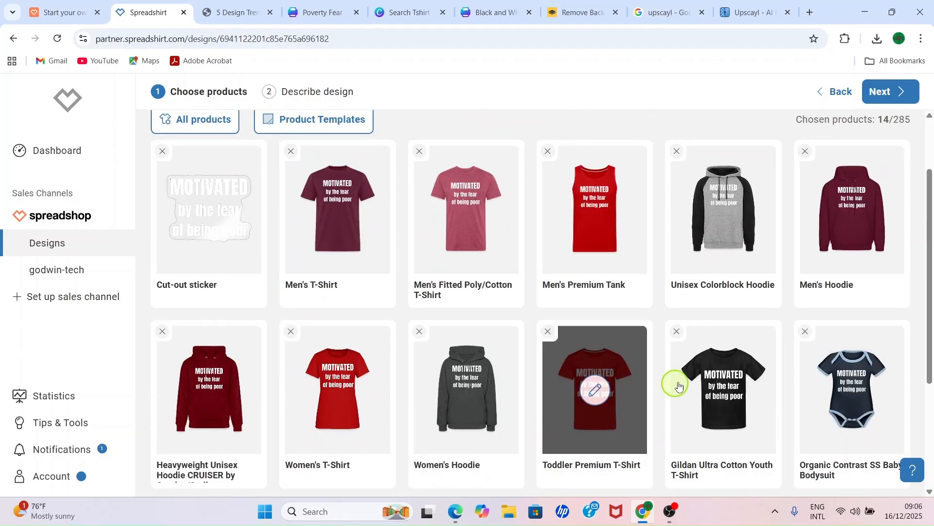
# Set the default display color of the Men's Fitted Poly/Cotton T-Shirt to black and save the product.
pyautogui.scroll(1, 641, 259)
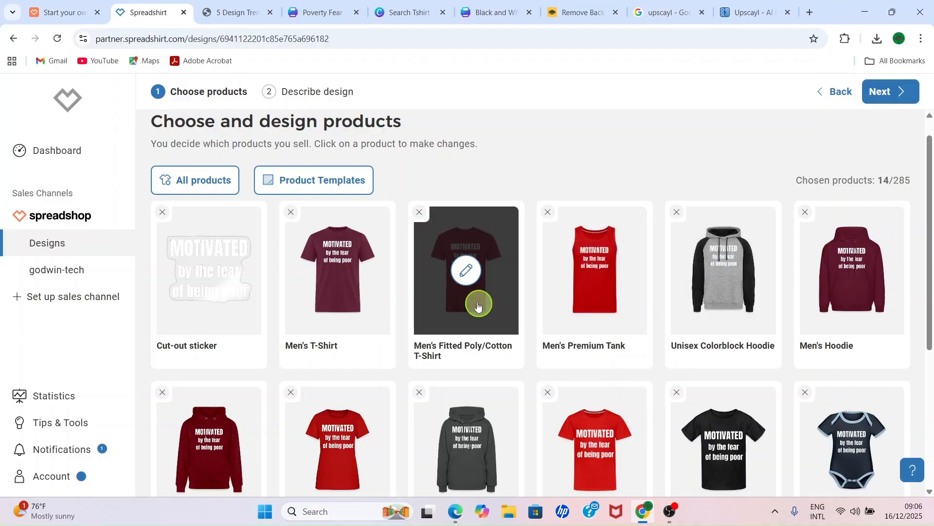
pyautogui.click(466, 272)
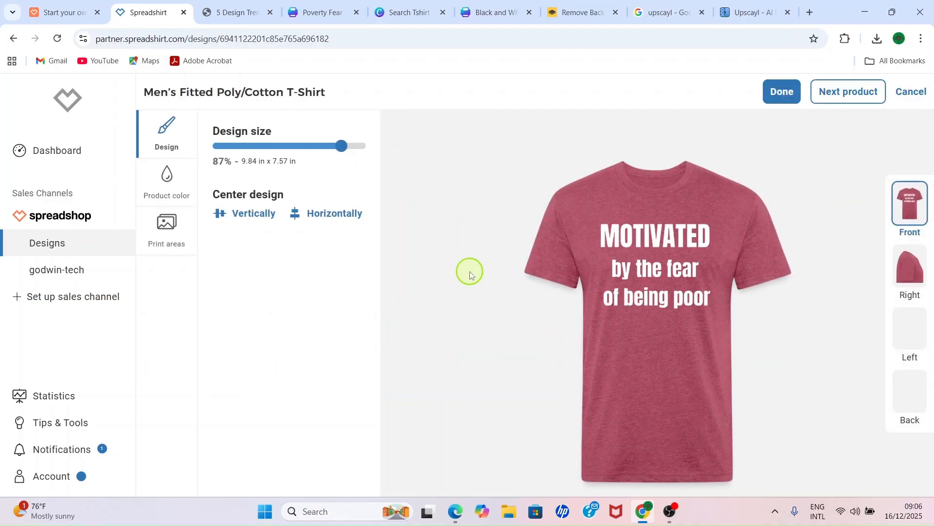
pyautogui.click(166, 191)
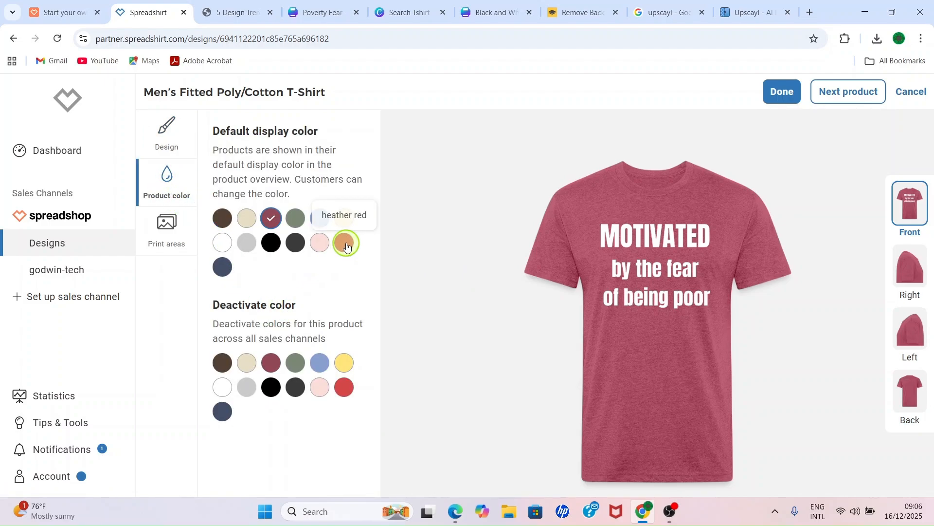
pyautogui.click(271, 244)
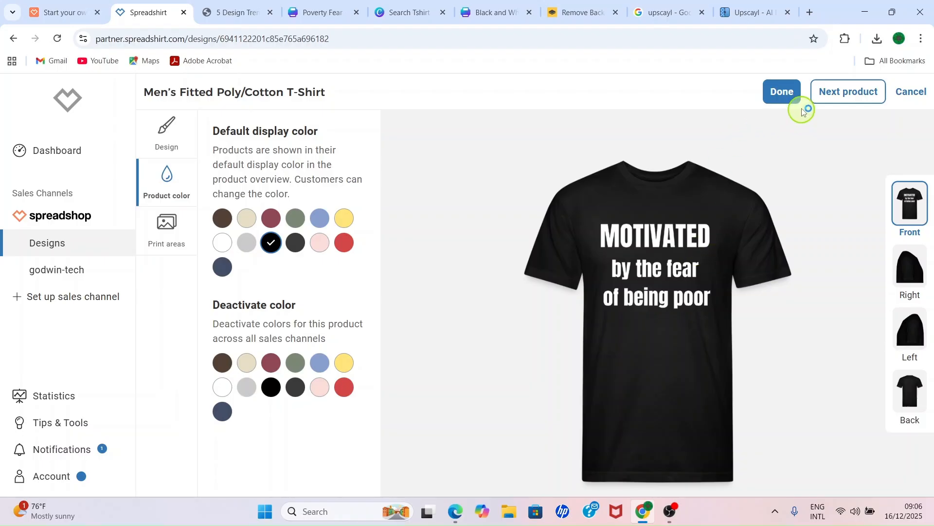
pyautogui.click(778, 94)
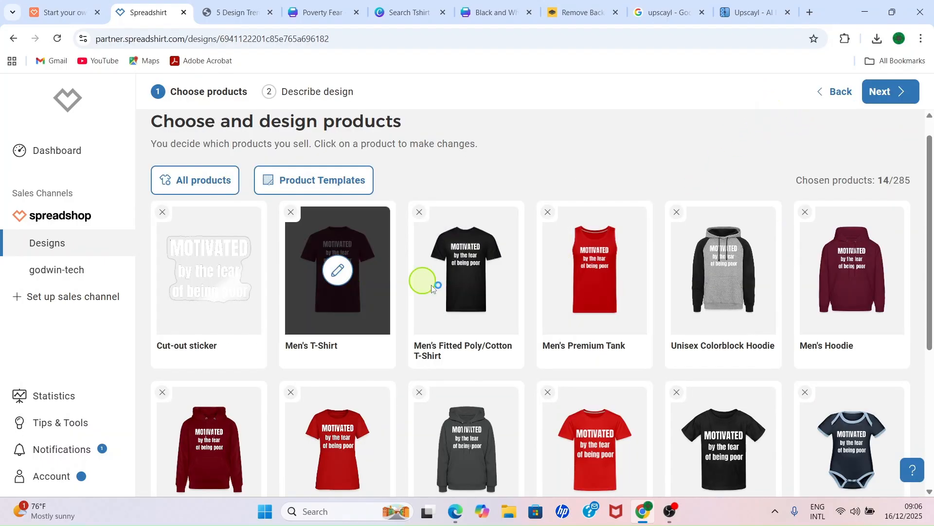
# Continue to the design details and enter the description "These are designs for quality wears. They include men, women, kids, and babies customized clothes.".
pyautogui.scroll(-5, 548, 388)
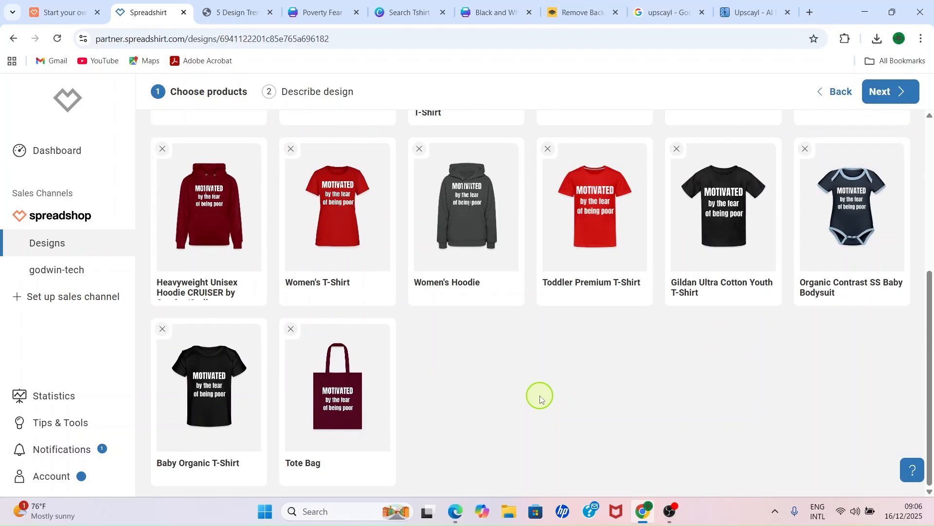
pyautogui.scroll(5, 540, 399)
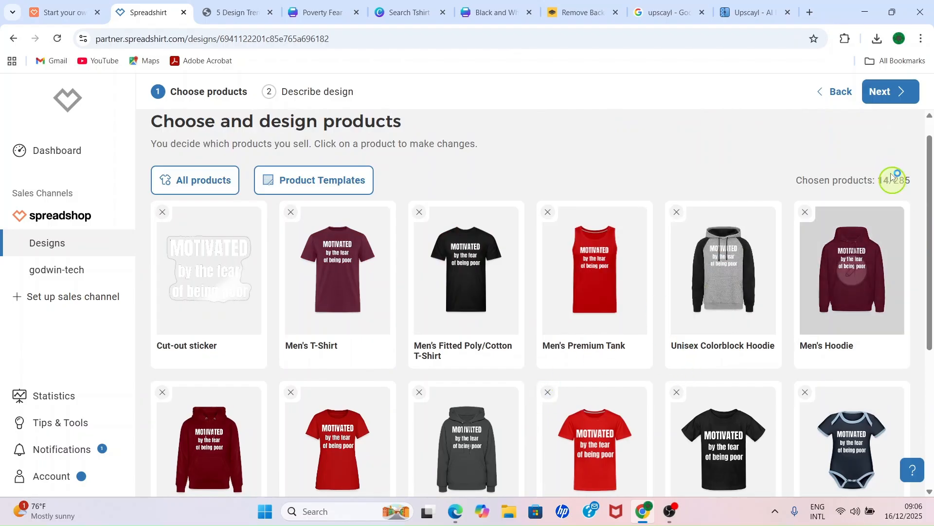
pyautogui.click(890, 90)
pyautogui.click(430, 271)
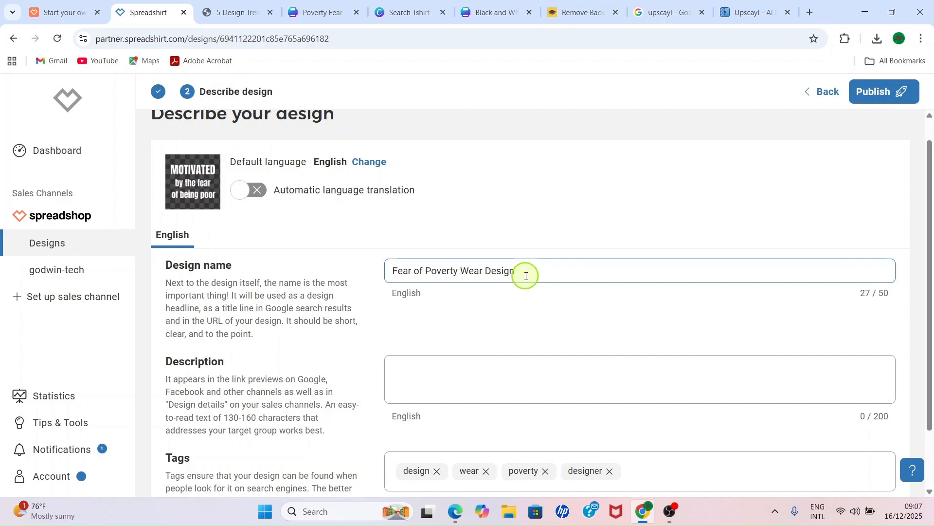
pyautogui.scroll(-2, 526, 276)
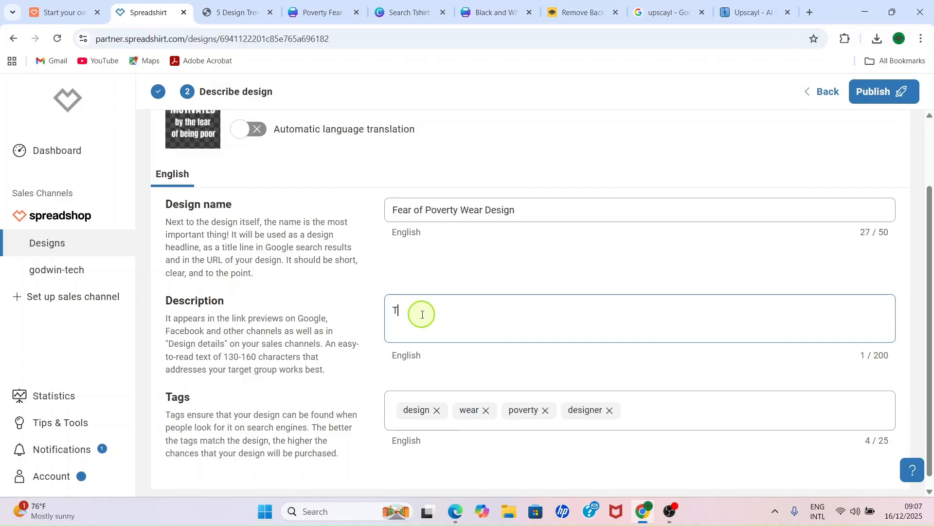
pyautogui.write('ese are designs for quality wears. They include men, women, kids, and babies customized clothes.')
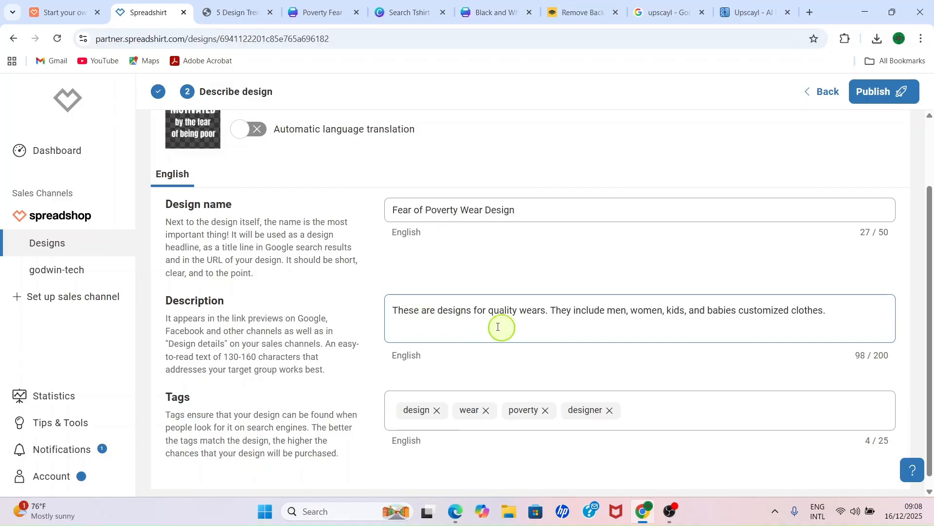
pyautogui.scroll(-1, 515, 317)
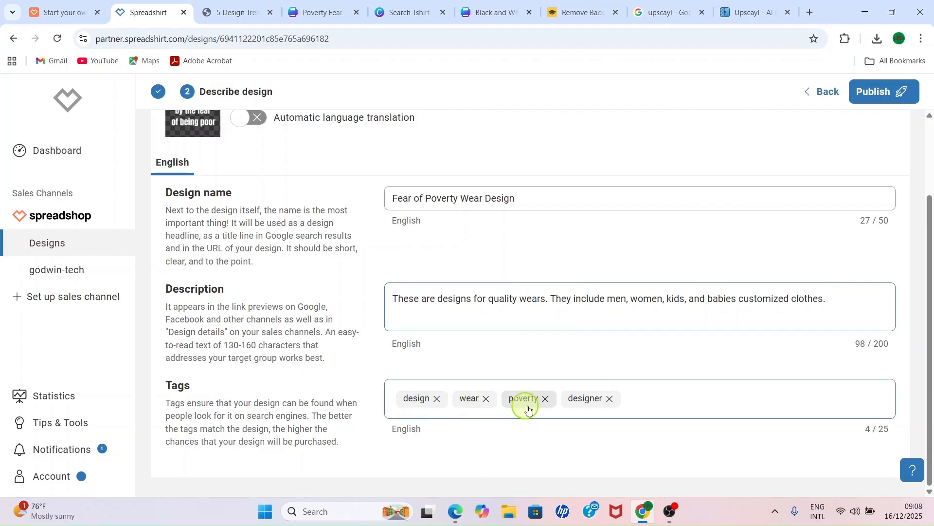
pyautogui.click(651, 400)
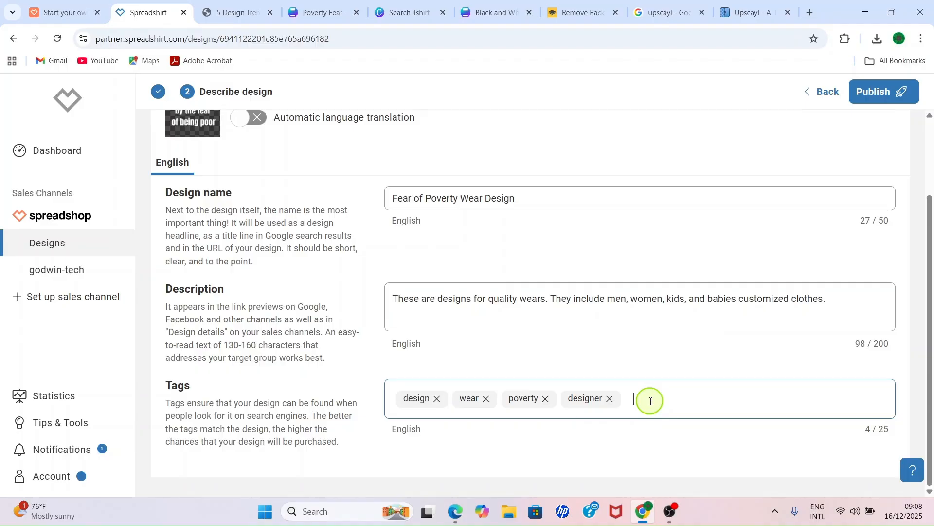
pyautogui.write('custom clothes ')
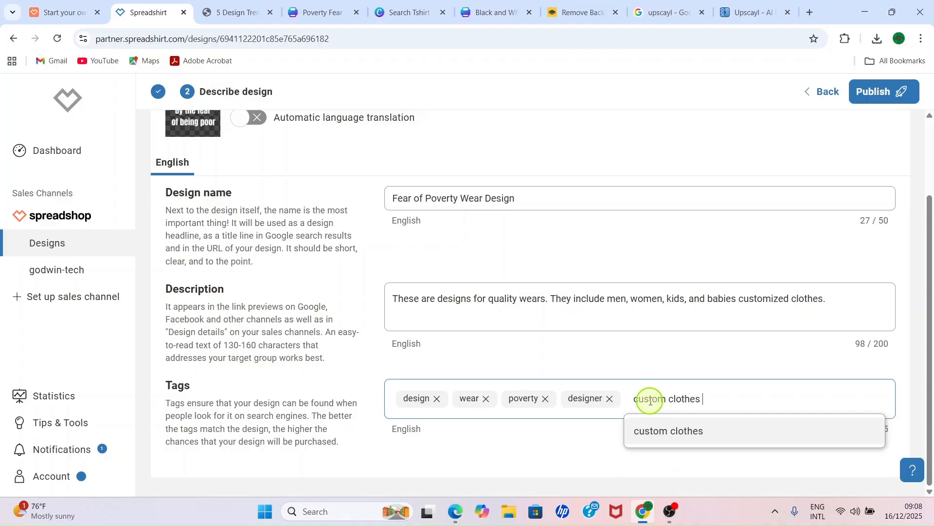
pyautogui.write('for')
pyautogui.press('Return')
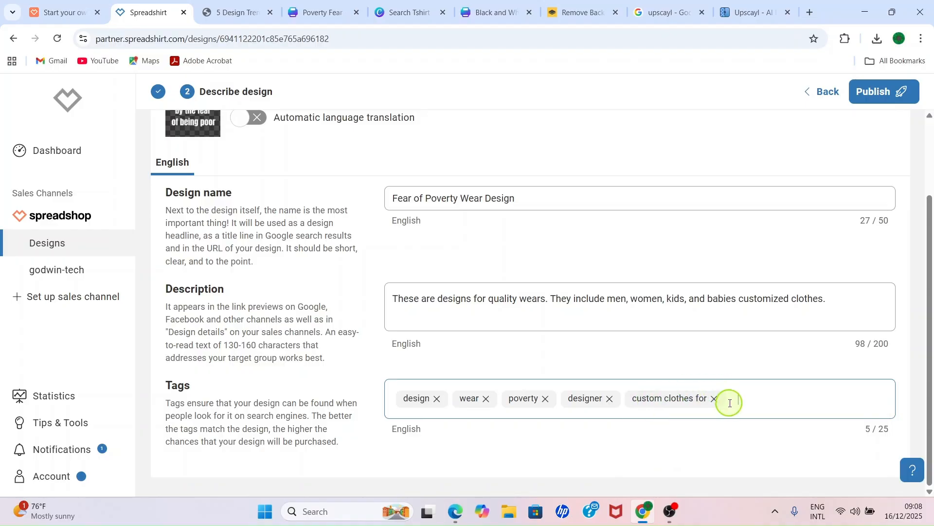
pyautogui.click(714, 398)
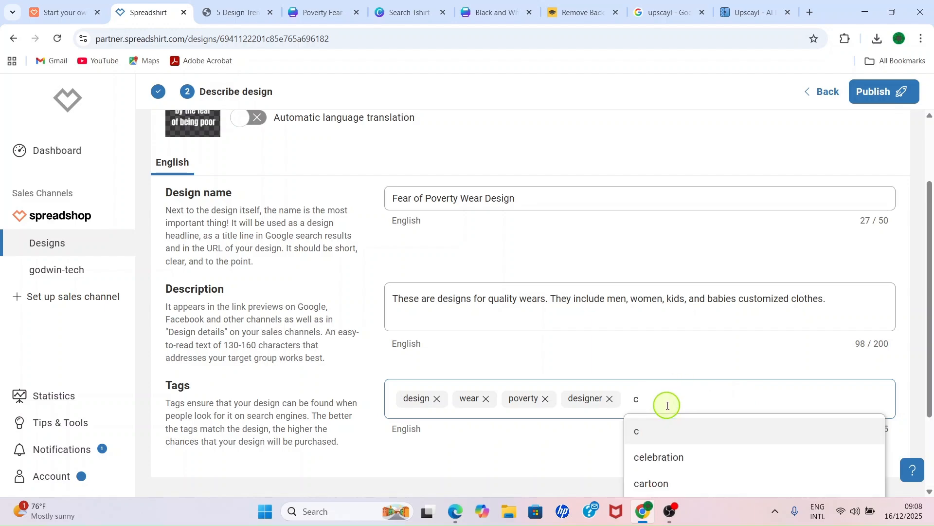
# Add the tags "customs shirts", "custom hoodies men" and "customized hoodies women" to the design.
pyautogui.write('customs shirts')
pyautogui.press('Return')
pyautogui.write('custom hoodies men')
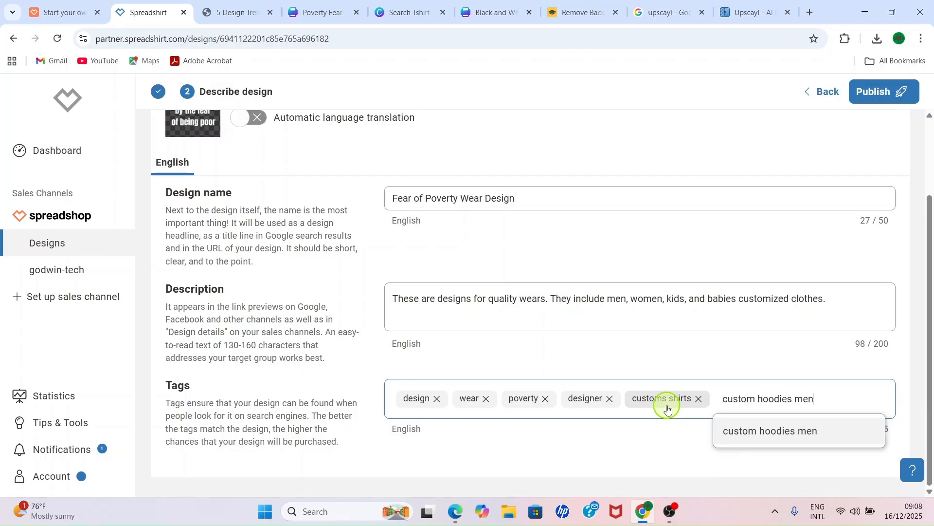
pyautogui.press('Return')
pyautogui.write('customized')
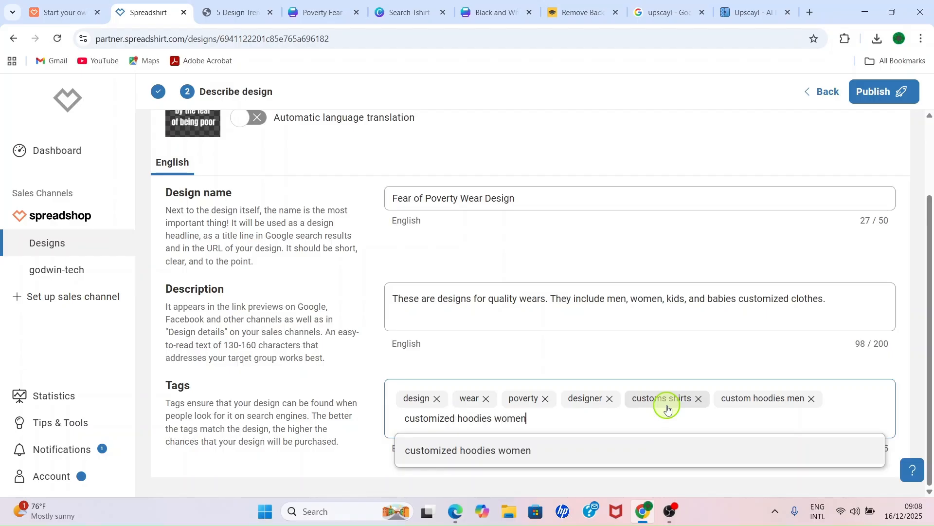
pyautogui.press('Return')
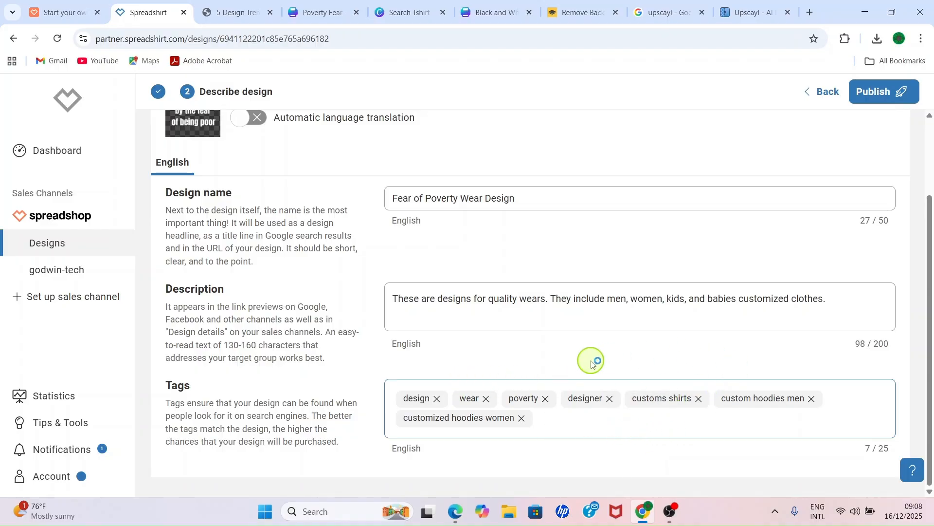
# Enable automatic language translation for the design and publish it.
pyautogui.scroll(2, 588, 361)
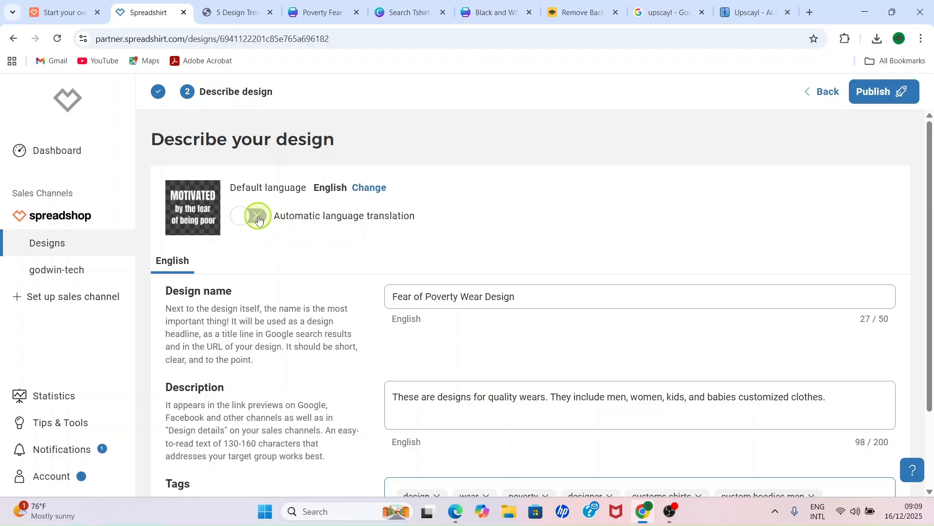
pyautogui.click(259, 219)
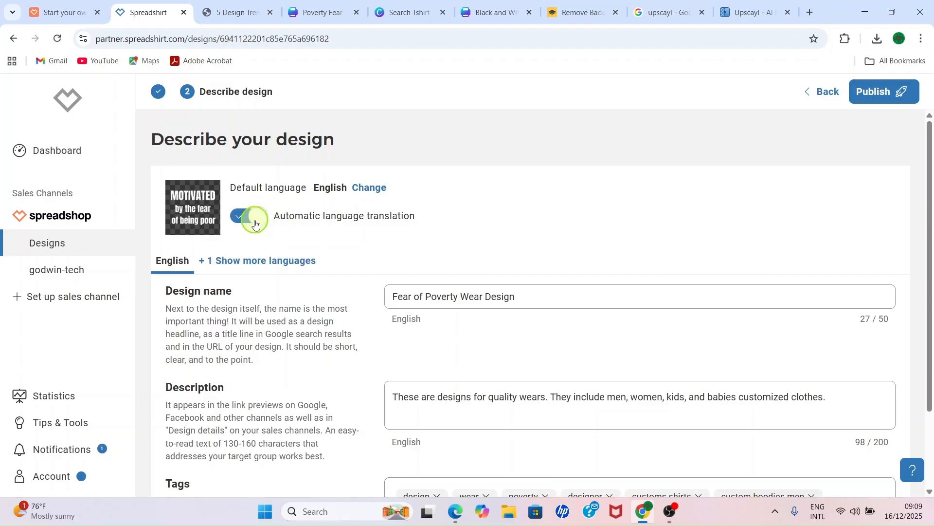
pyautogui.click(870, 100)
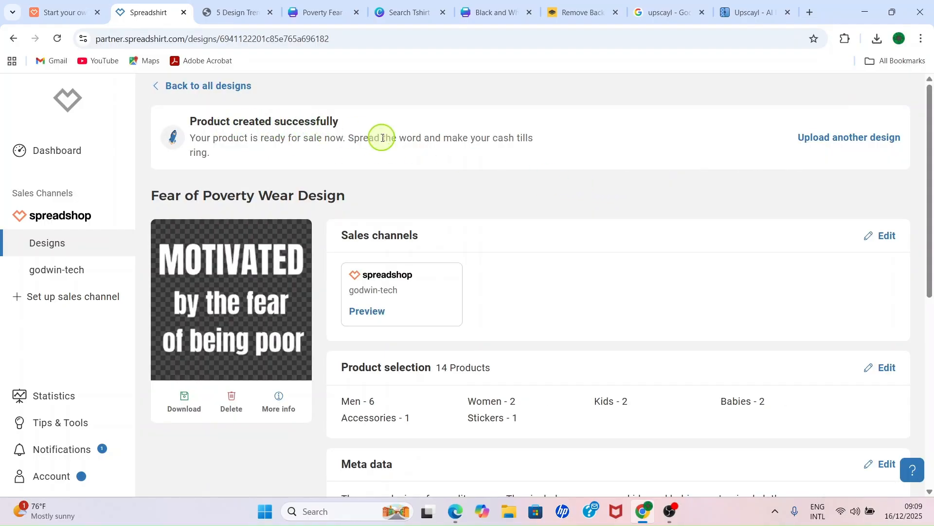
# Review the published design's sales channels, product selection and meta data, and open the overview of all designs.
pyautogui.scroll(-3, 537, 232)
pyautogui.scroll(-4, 537, 232)
pyautogui.scroll(6, 587, 274)
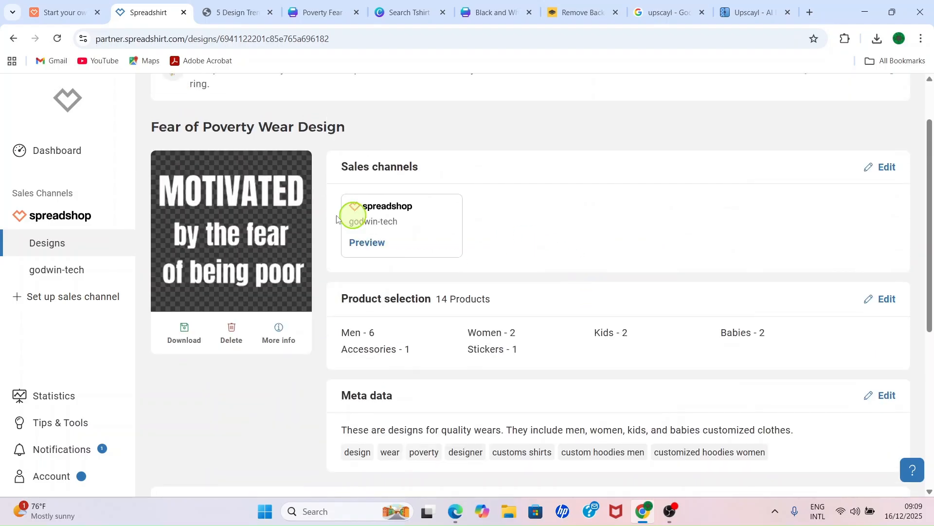
pyautogui.click(47, 243)
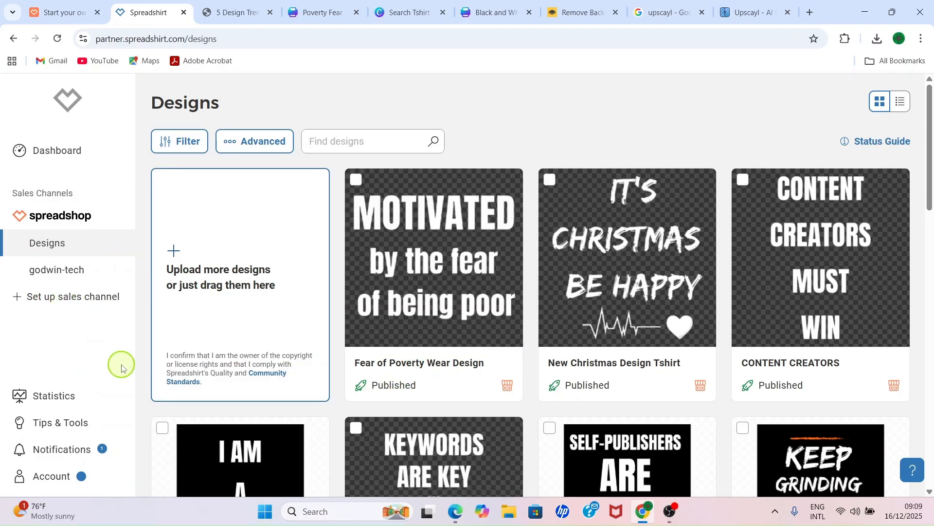
# Open the shop's settings and examine how the Fear of Poverty Wear Design products appear in the storefront preview.
pyautogui.click(54, 272)
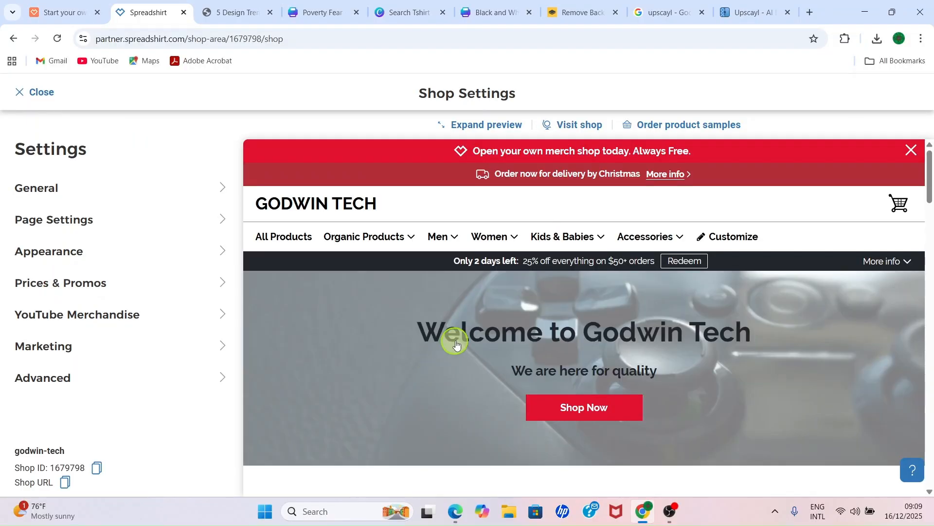
pyautogui.scroll(-7, 472, 327)
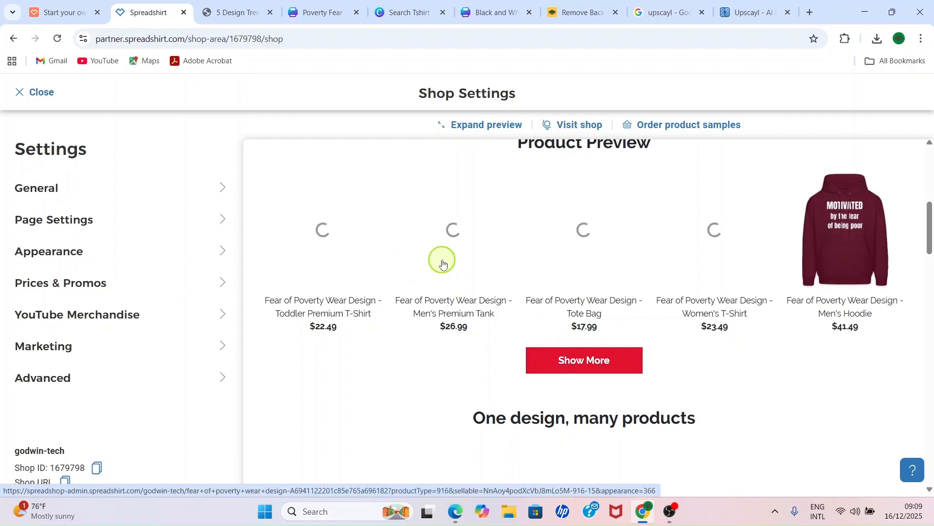
pyautogui.scroll(-2, 659, 291)
pyautogui.scroll(1, 559, 323)
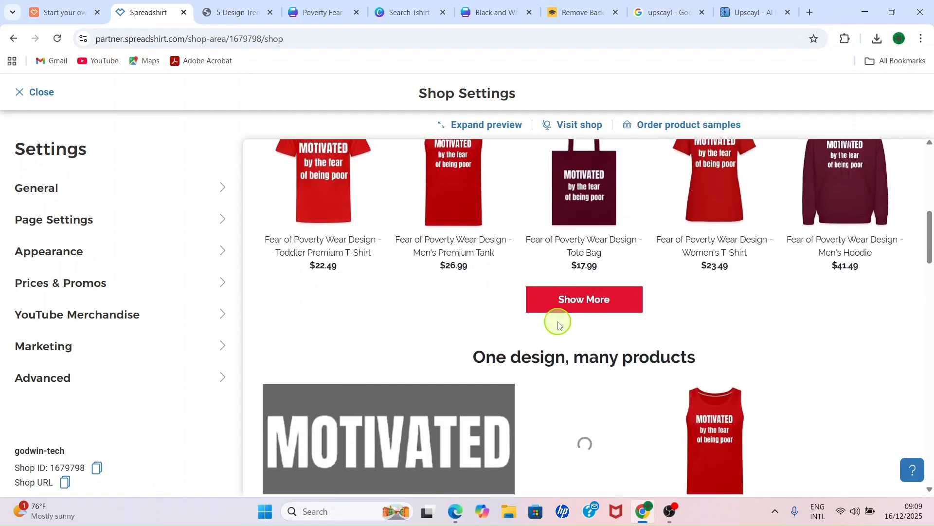
pyautogui.scroll(-10, 636, 334)
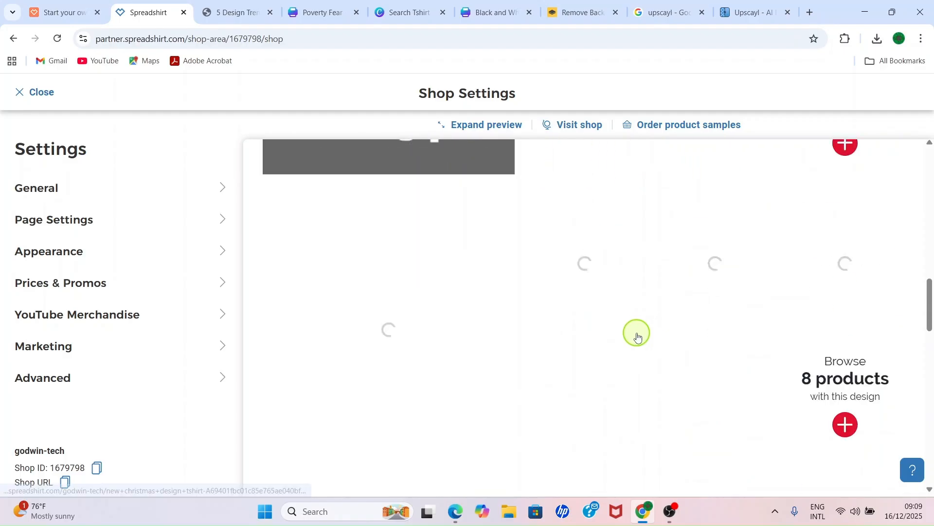
pyautogui.scroll(15, 641, 352)
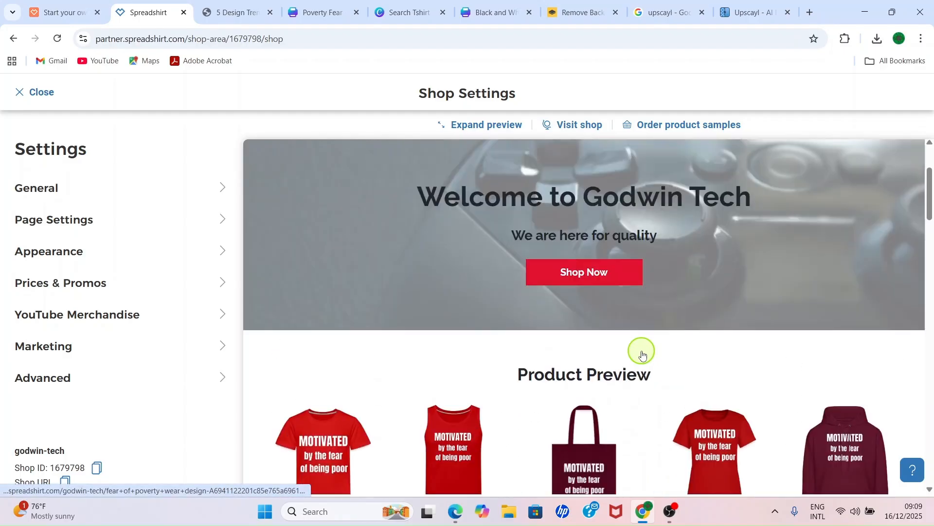
pyautogui.scroll(-3, 642, 375)
pyautogui.scroll(5, 591, 307)
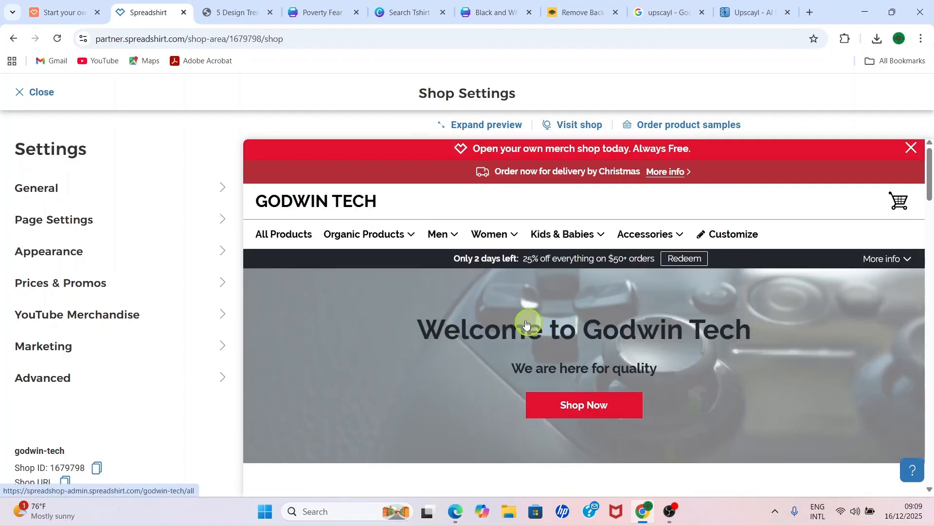